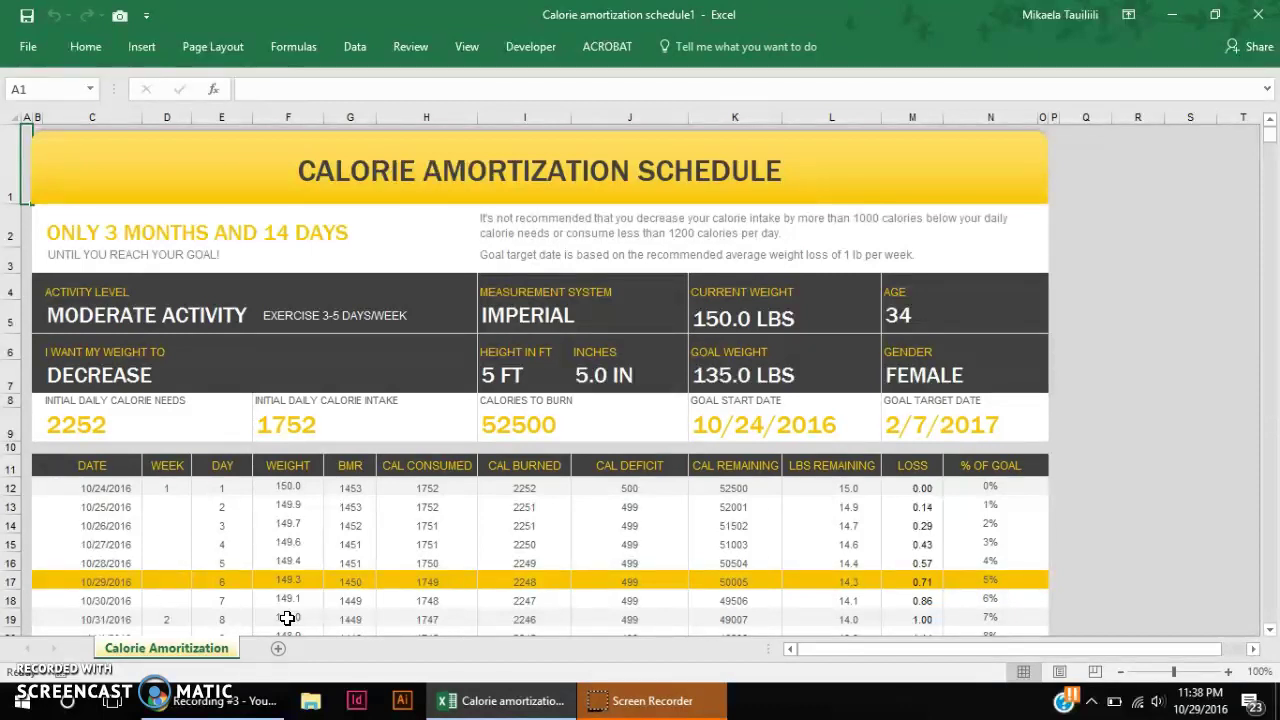
Protect the Calorie Amortization sheet without a password, keeping the default permissions for selecting locked and unlocked cells.
left_click(405, 48)
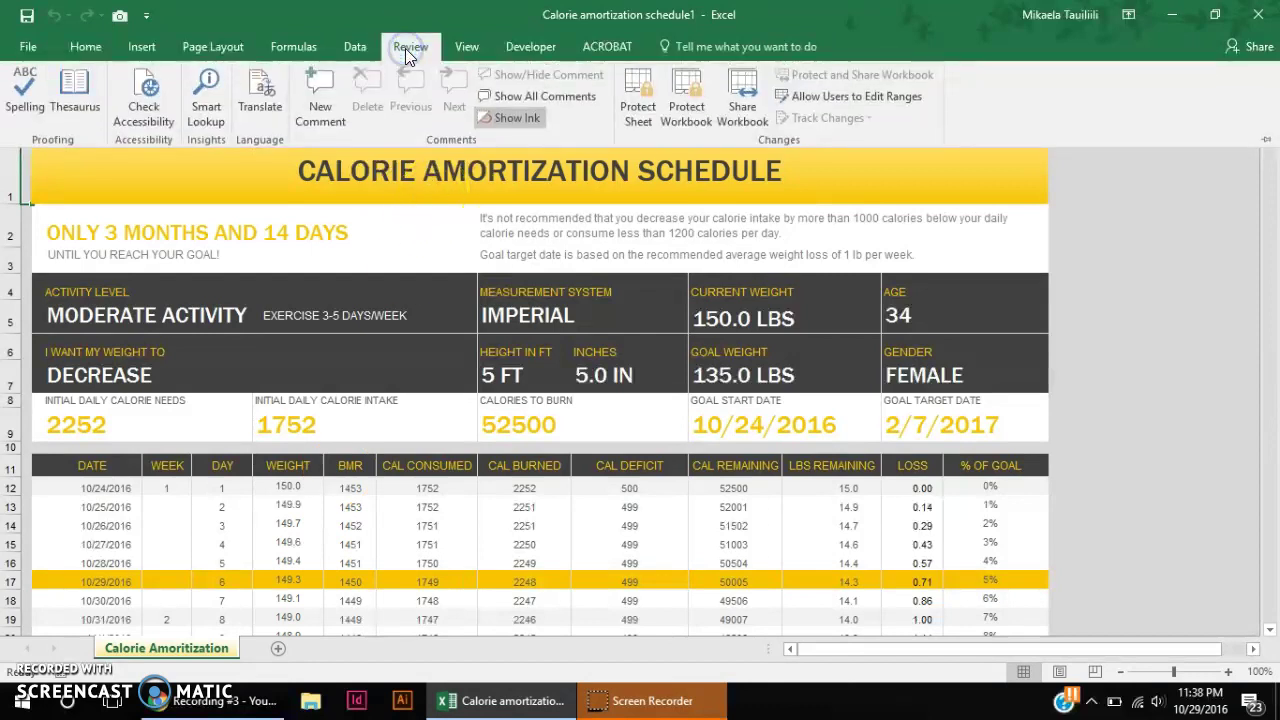
left_click(645, 100)
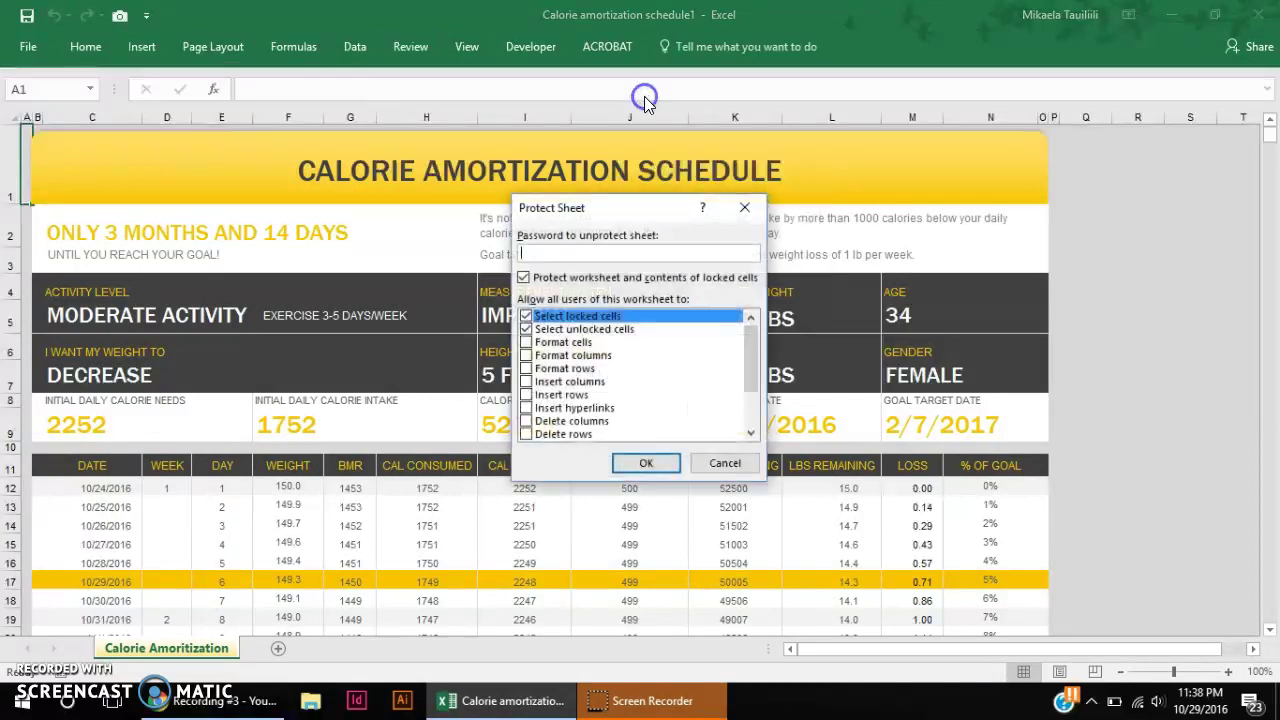
left_click(646, 464)
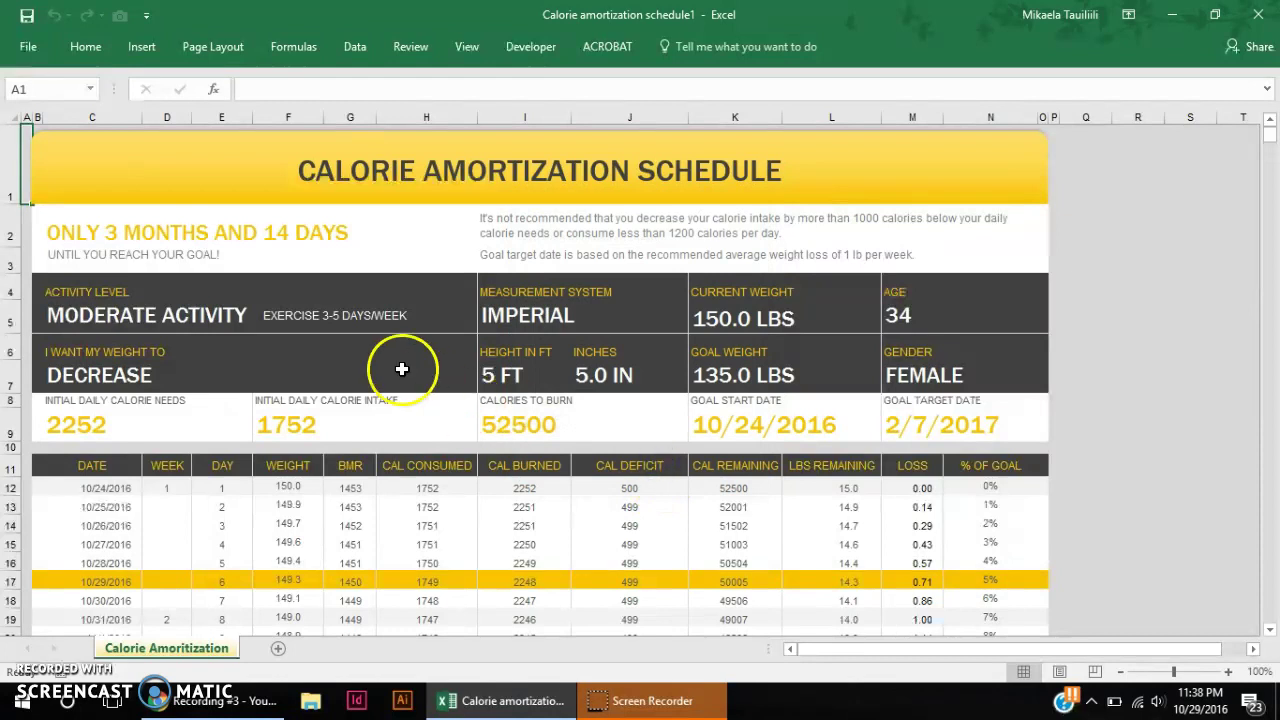
Try to edit the exercise description in F5 and the height inches in J7 on the protected sheet.
left_click(334, 317)
double_click(335, 318)
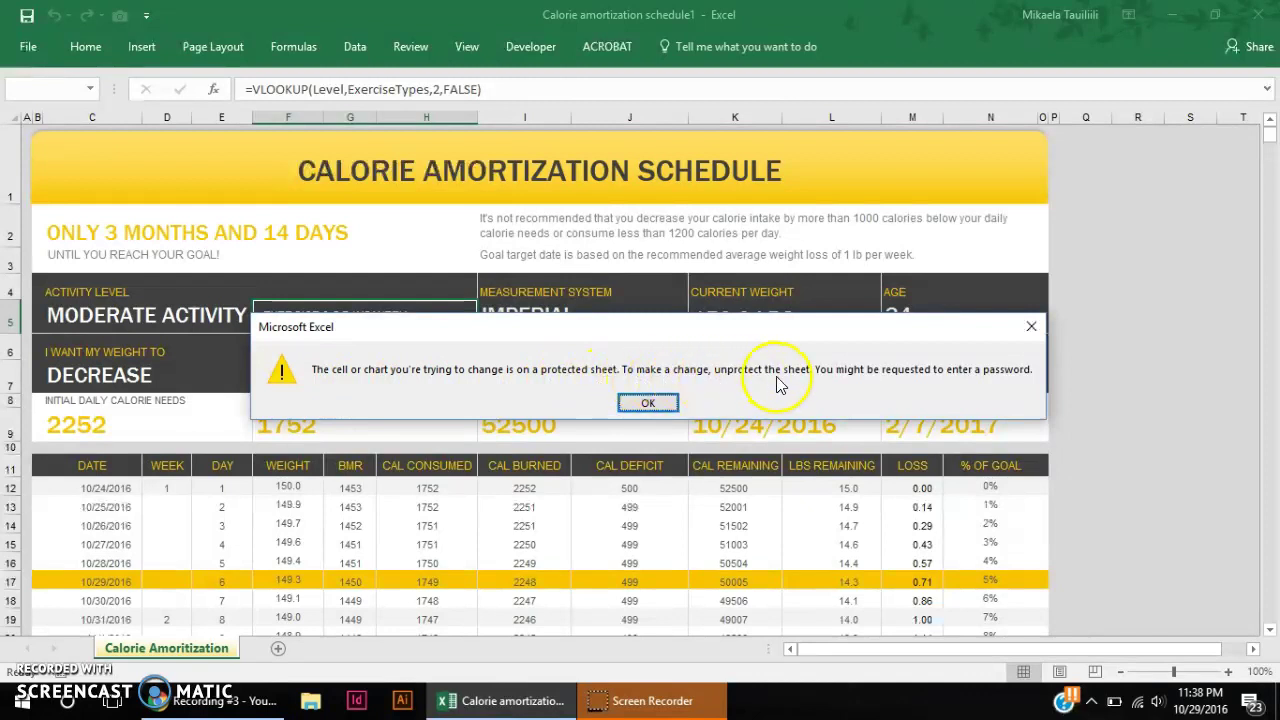
left_click(640, 406)
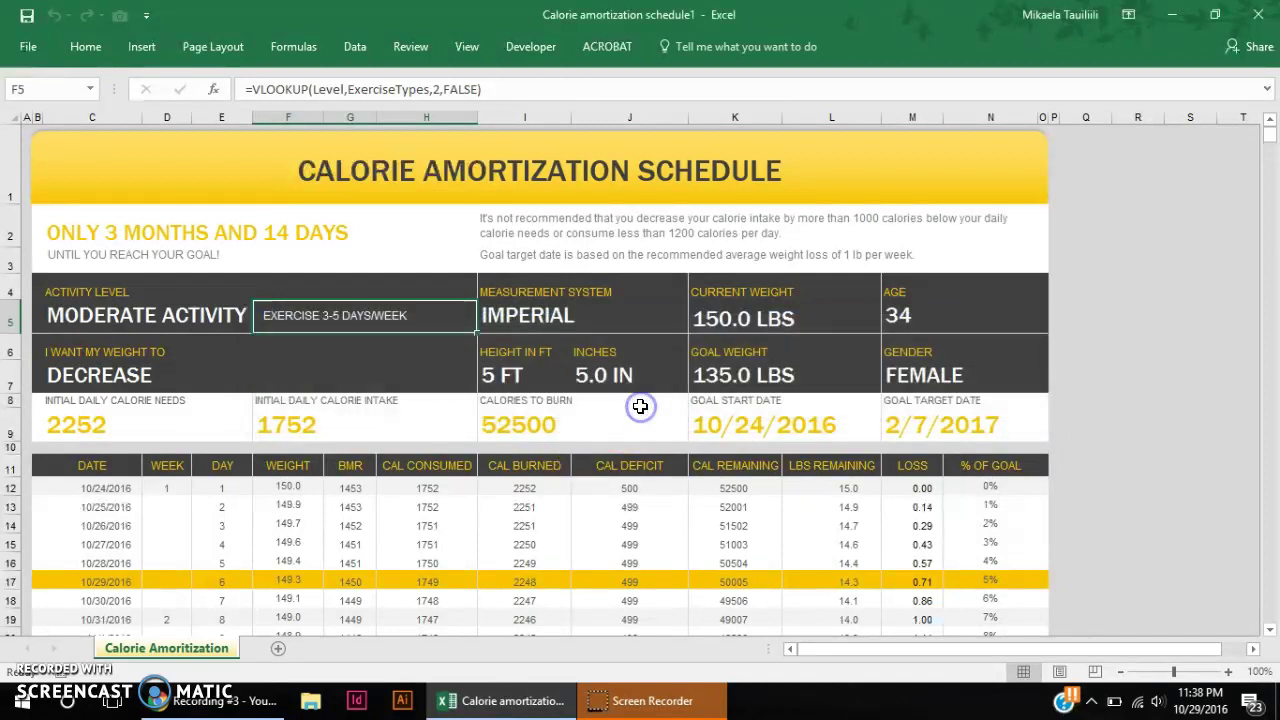
double_click(573, 366)
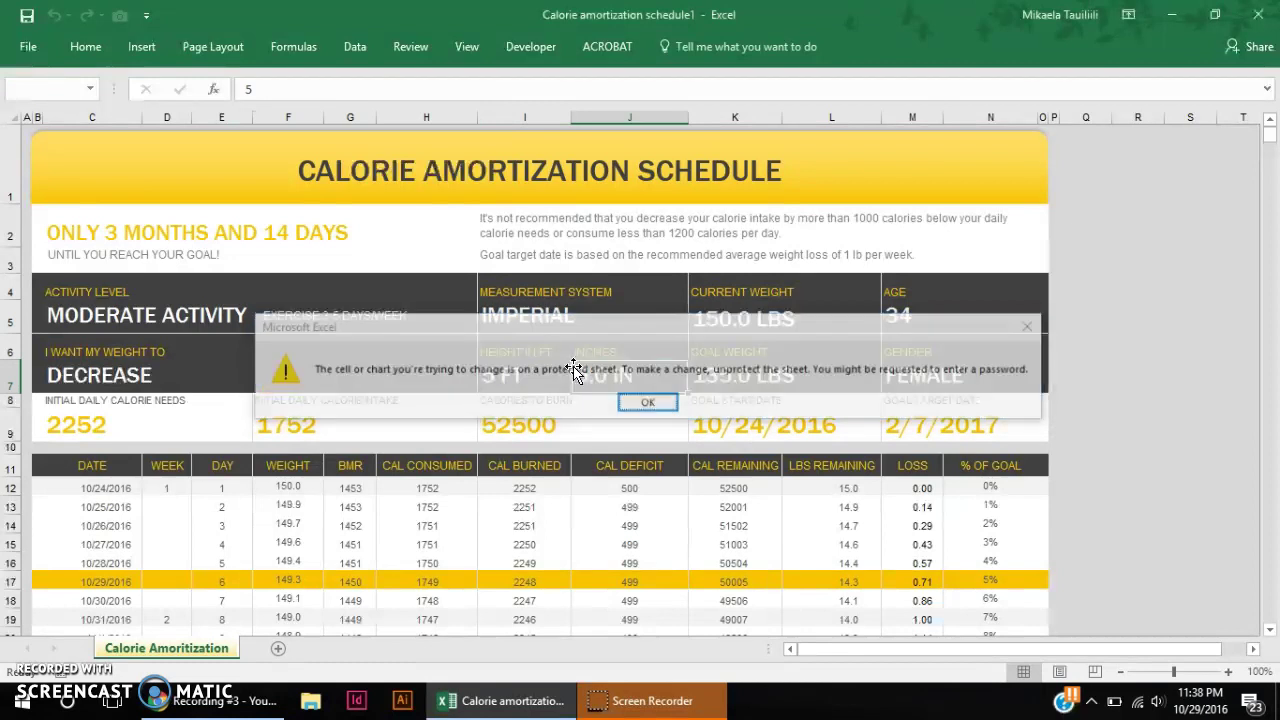
key("Return")
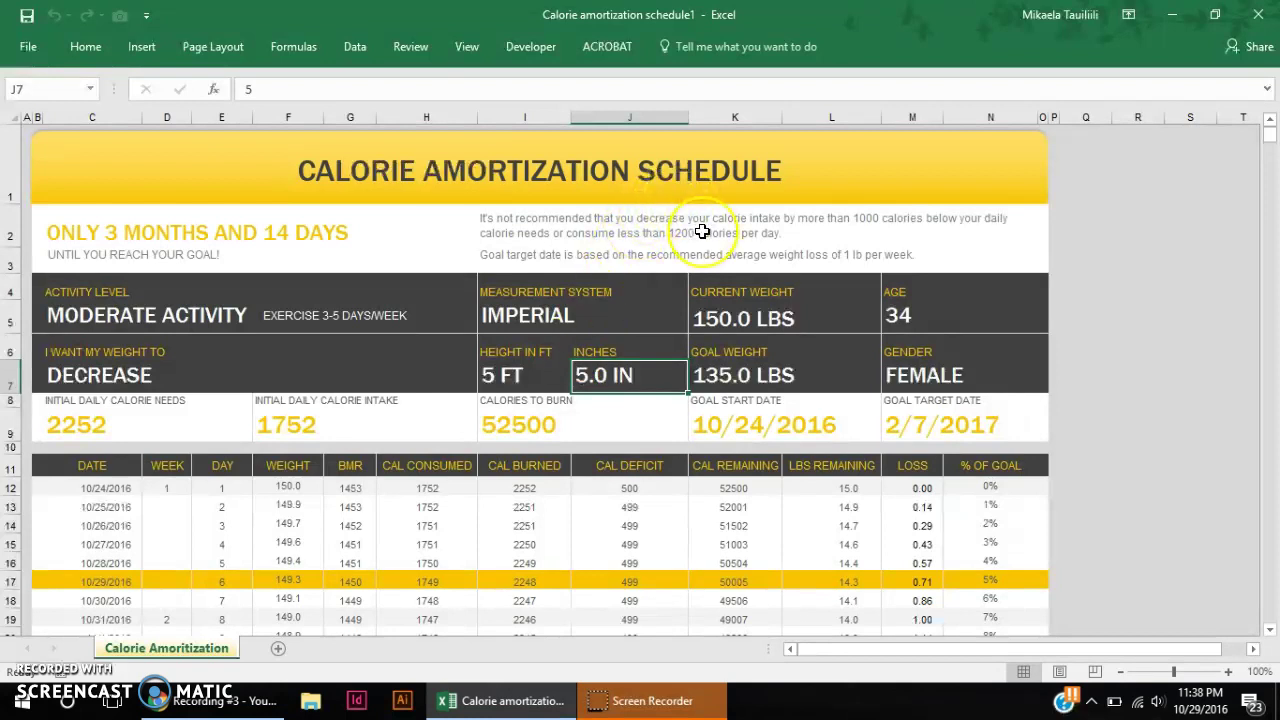
Unprotect the sheet and turn off the Locked protection setting for the Activity Level cell.
left_click(427, 46)
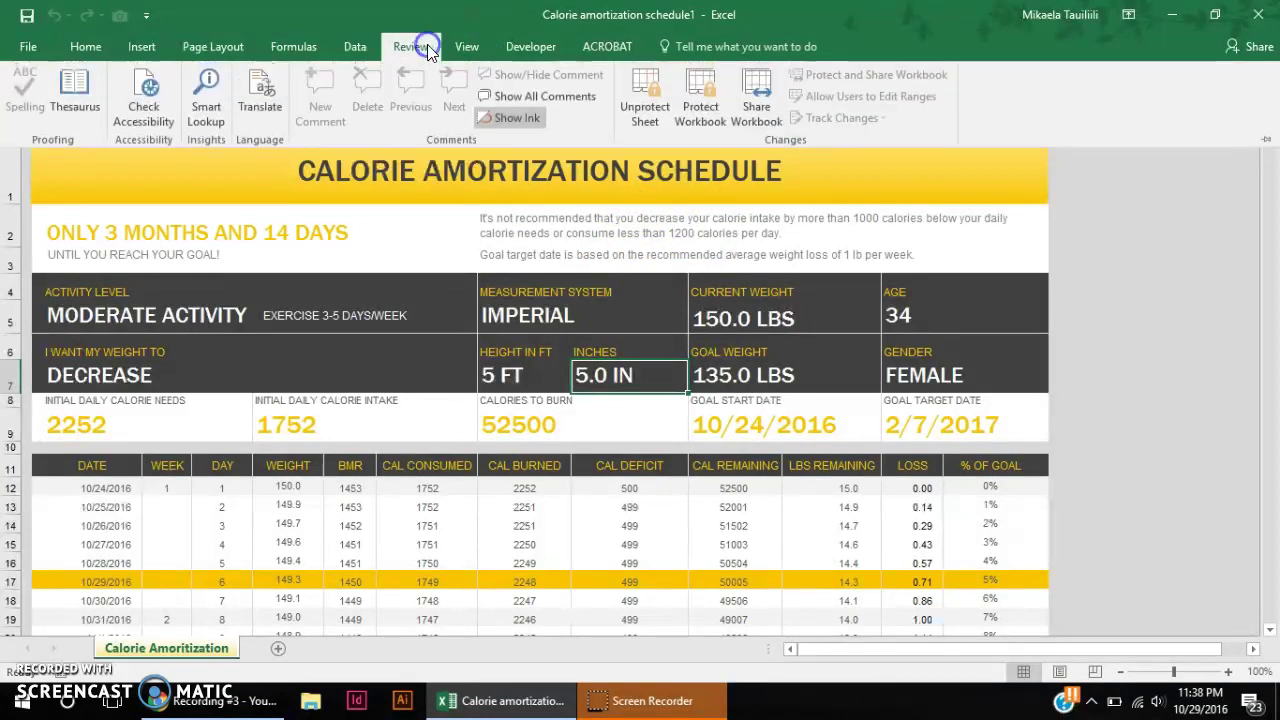
left_click(669, 120)
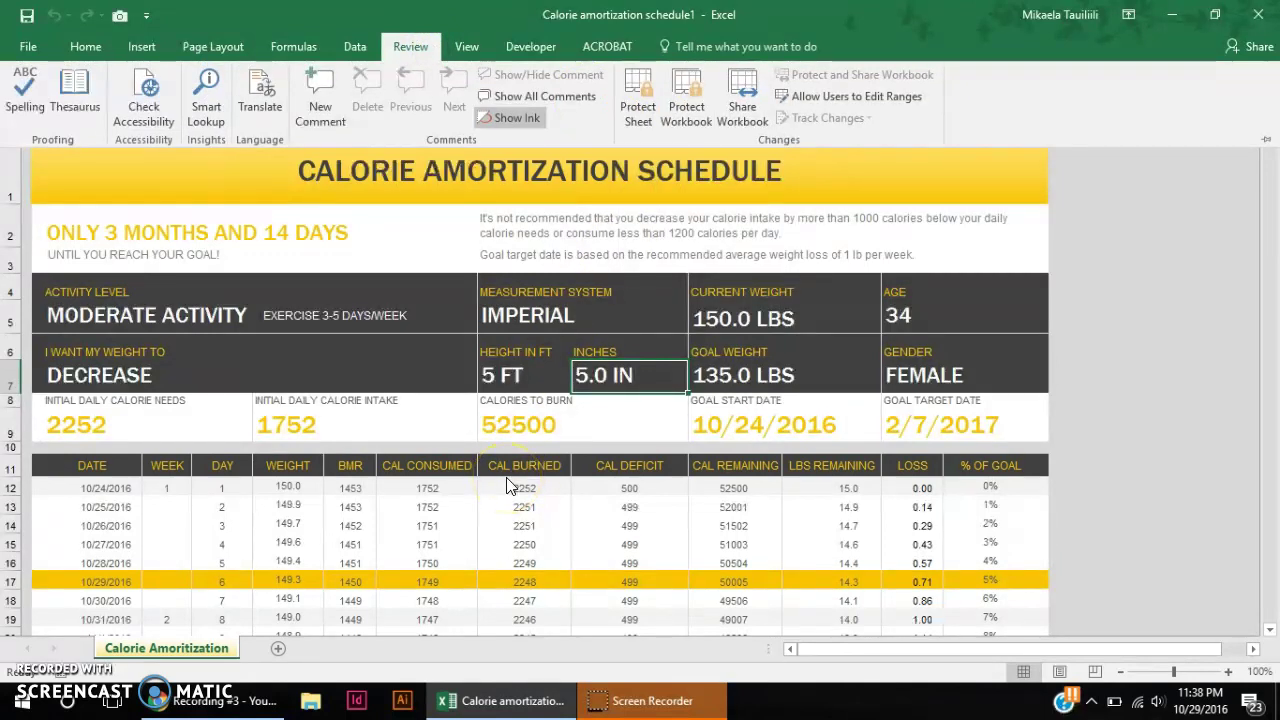
left_click(152, 315)
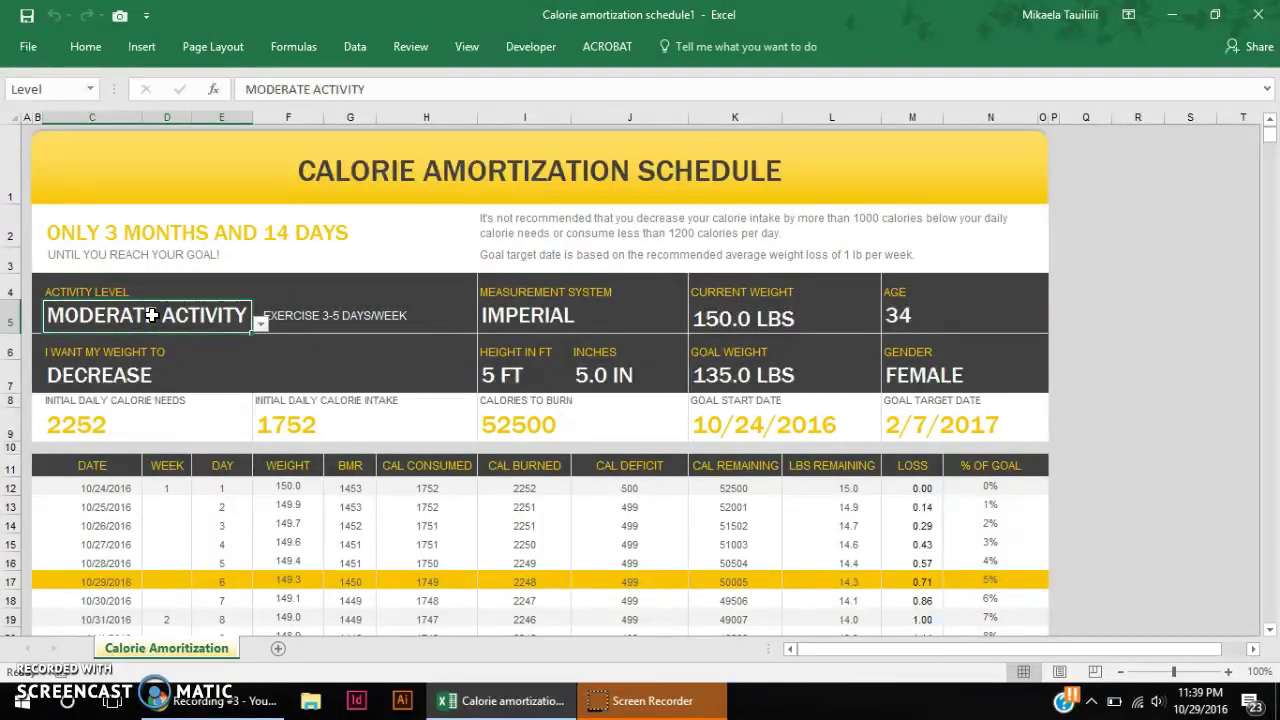
right_click(152, 315)
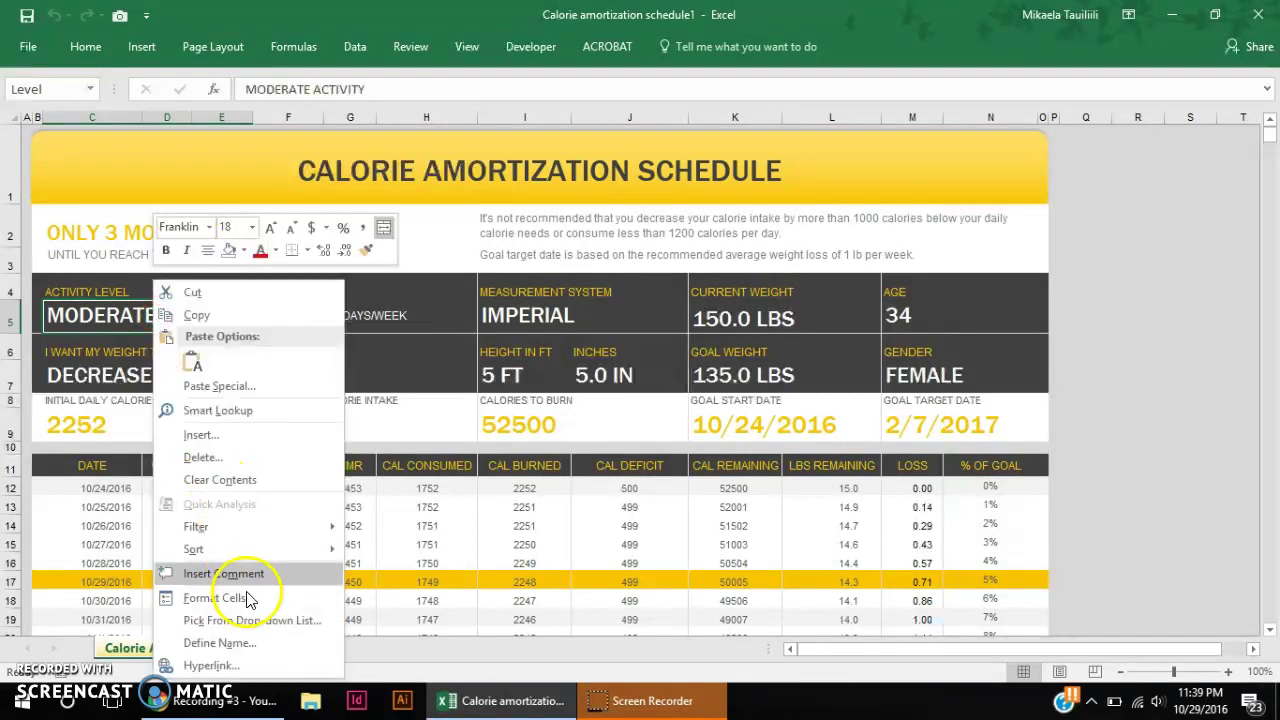
left_click(88, 47)
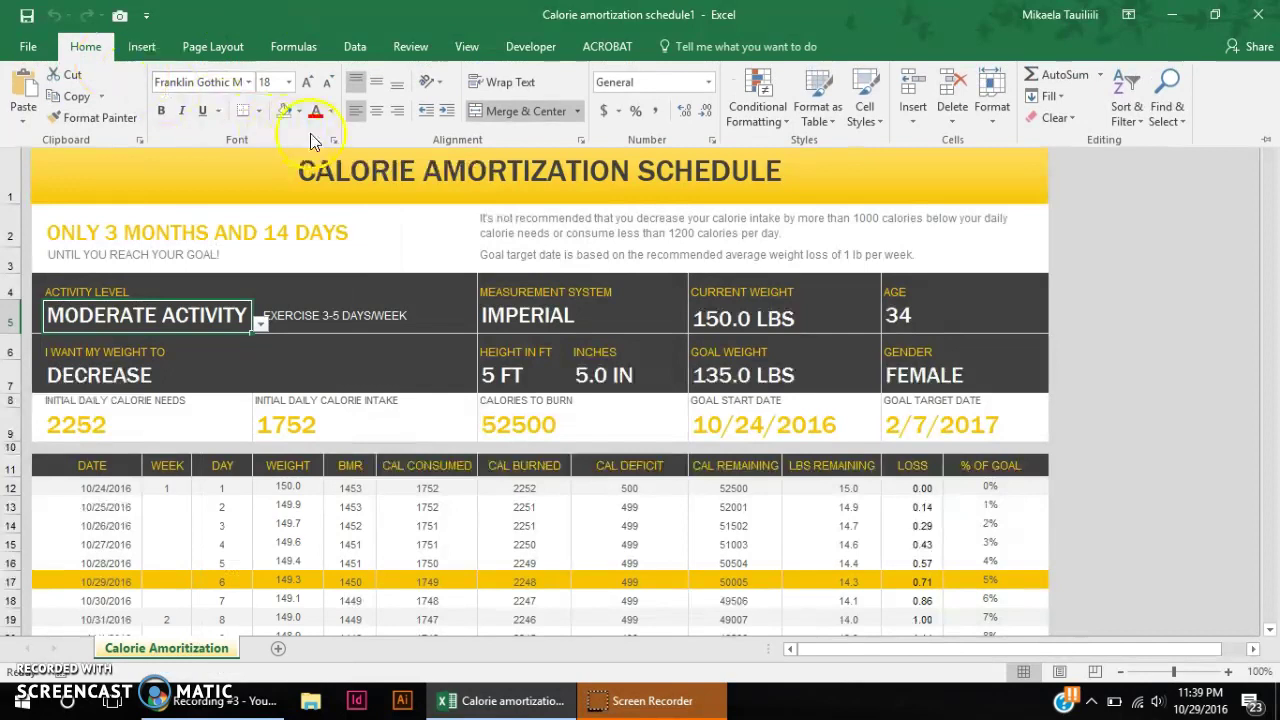
left_click(711, 139)
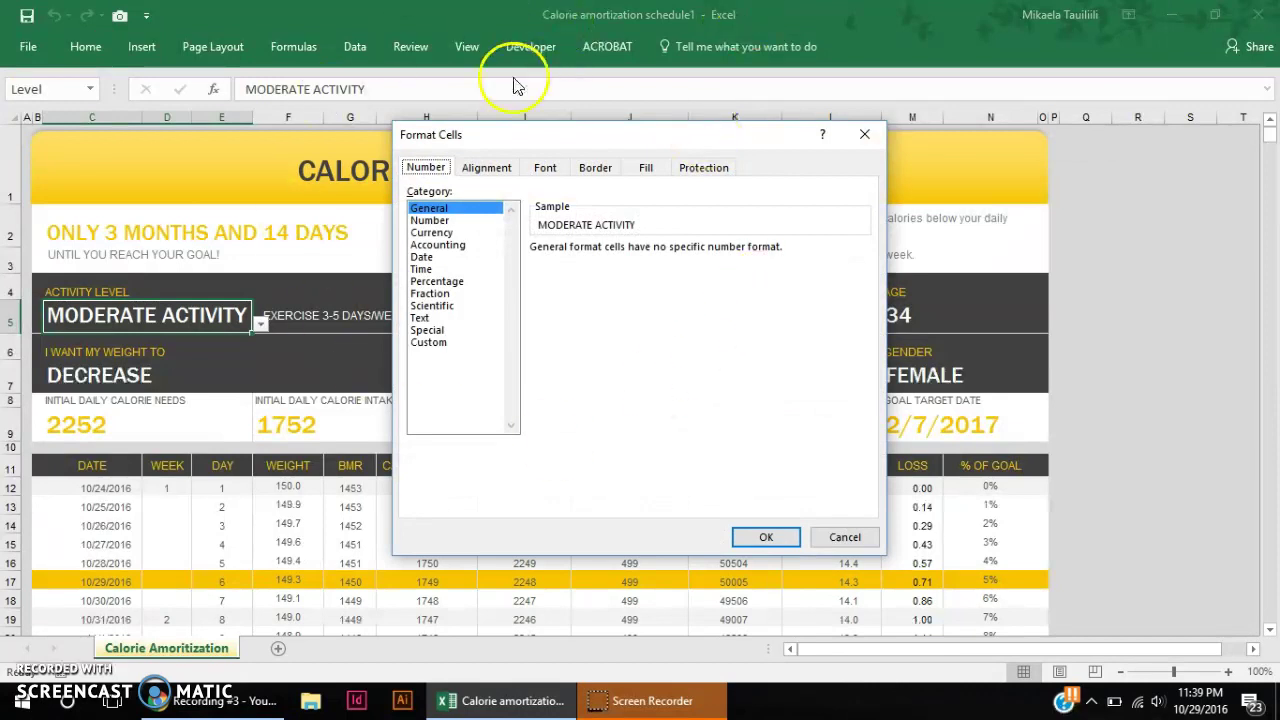
left_click(705, 170)
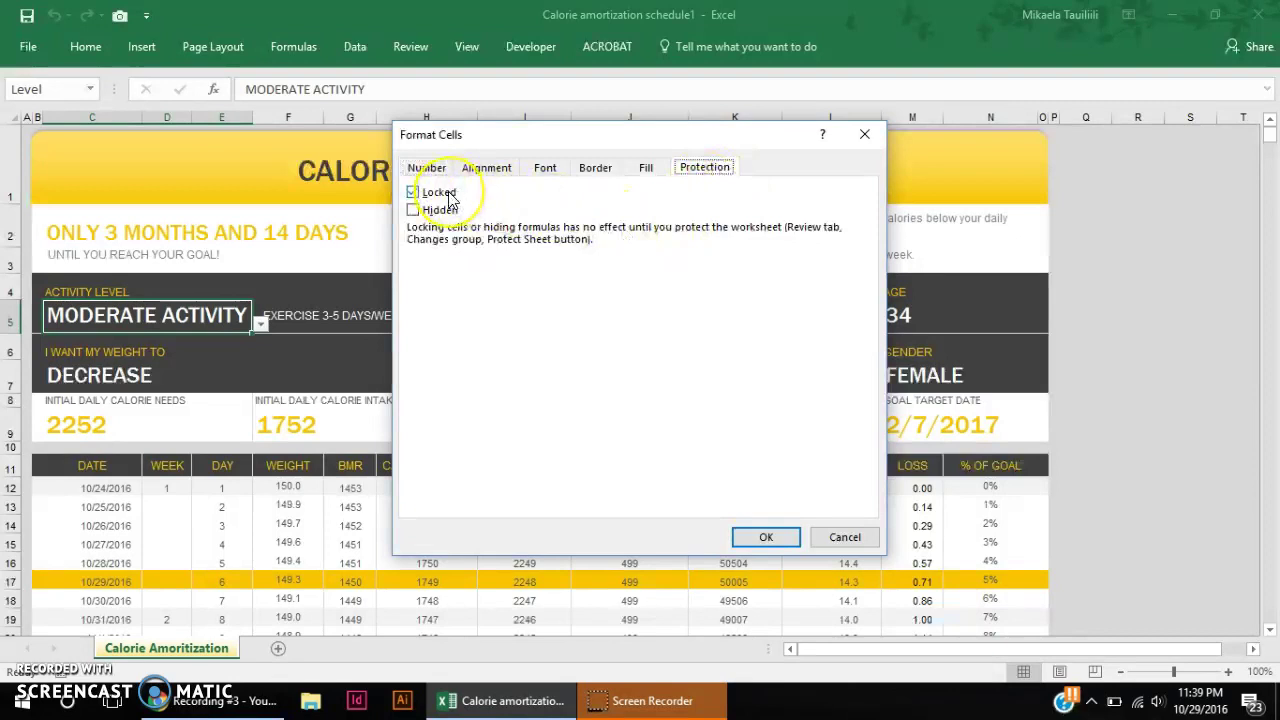
left_click(413, 192)
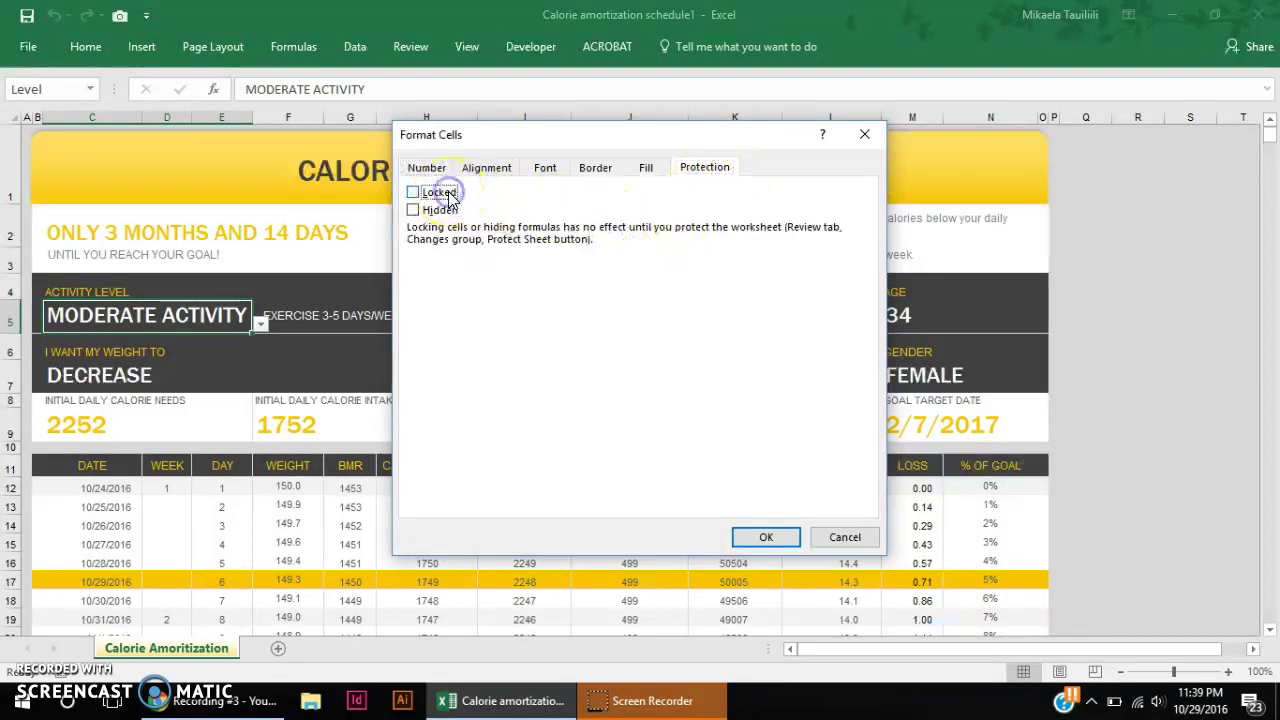
left_click(765, 540)
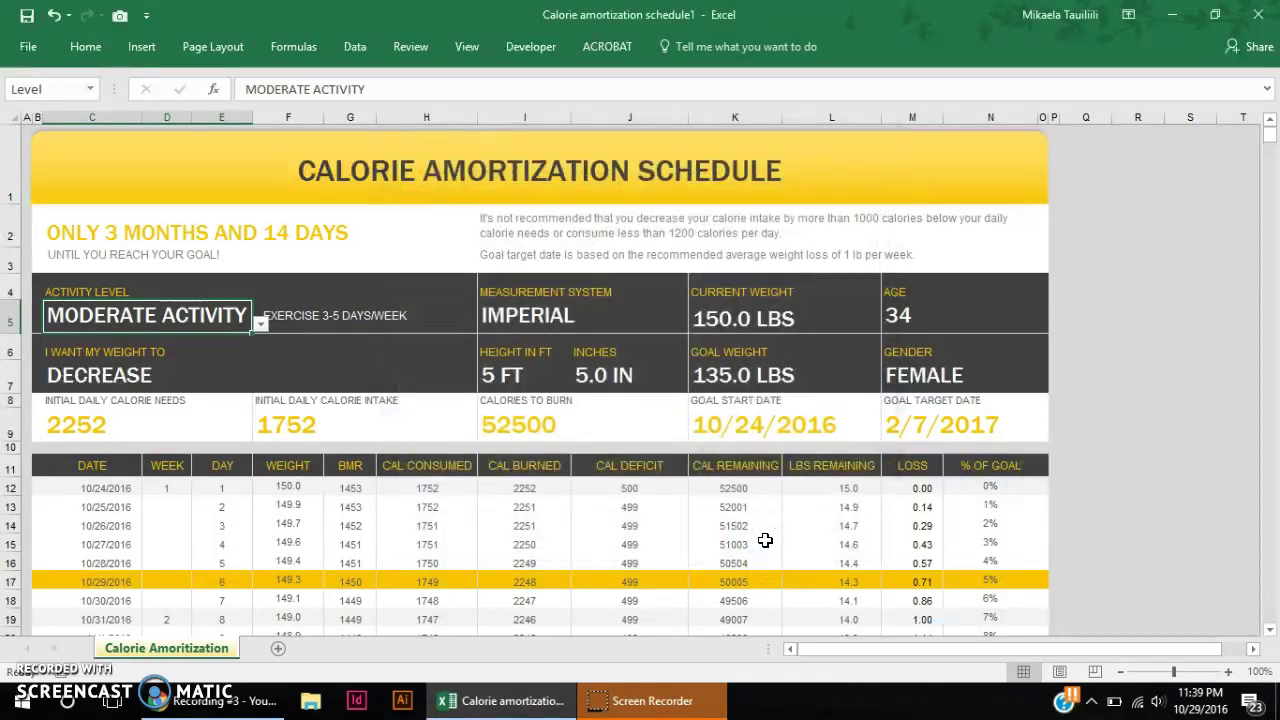
Protect the sheet with the default permissions and no password, and set the Activity Level to SEDENTARY.
left_click(427, 46)
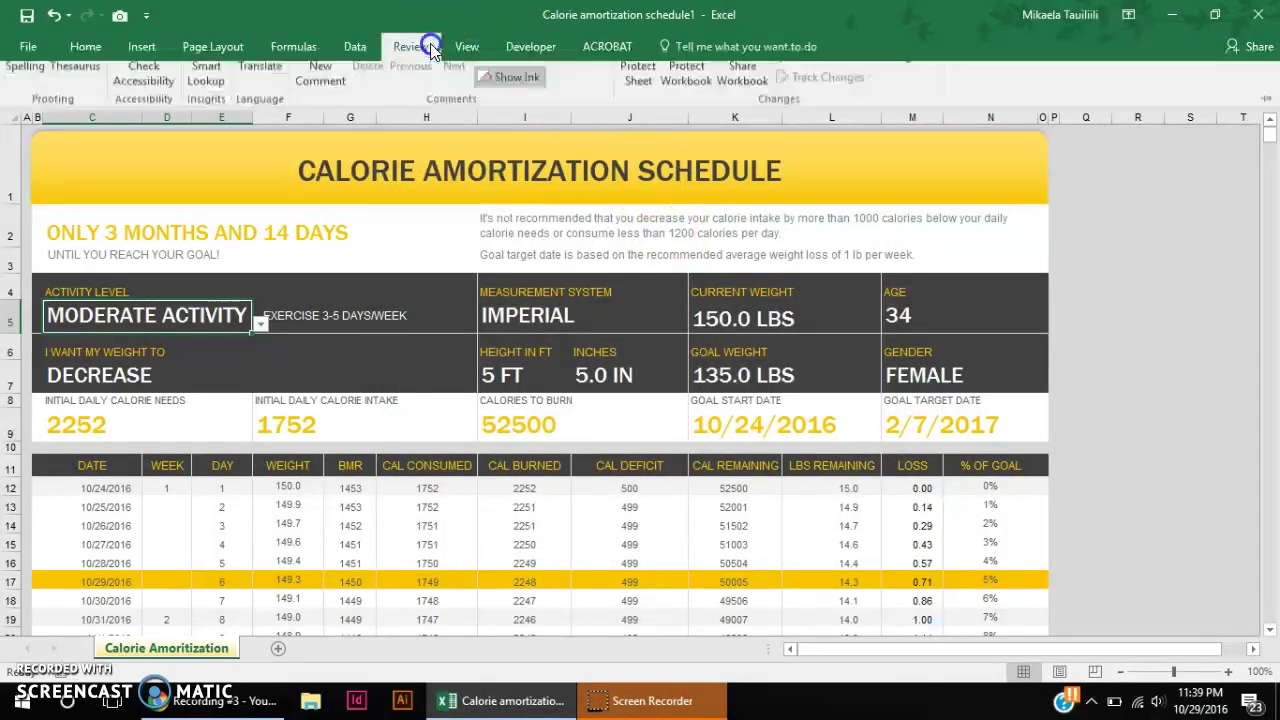
left_click(628, 120)
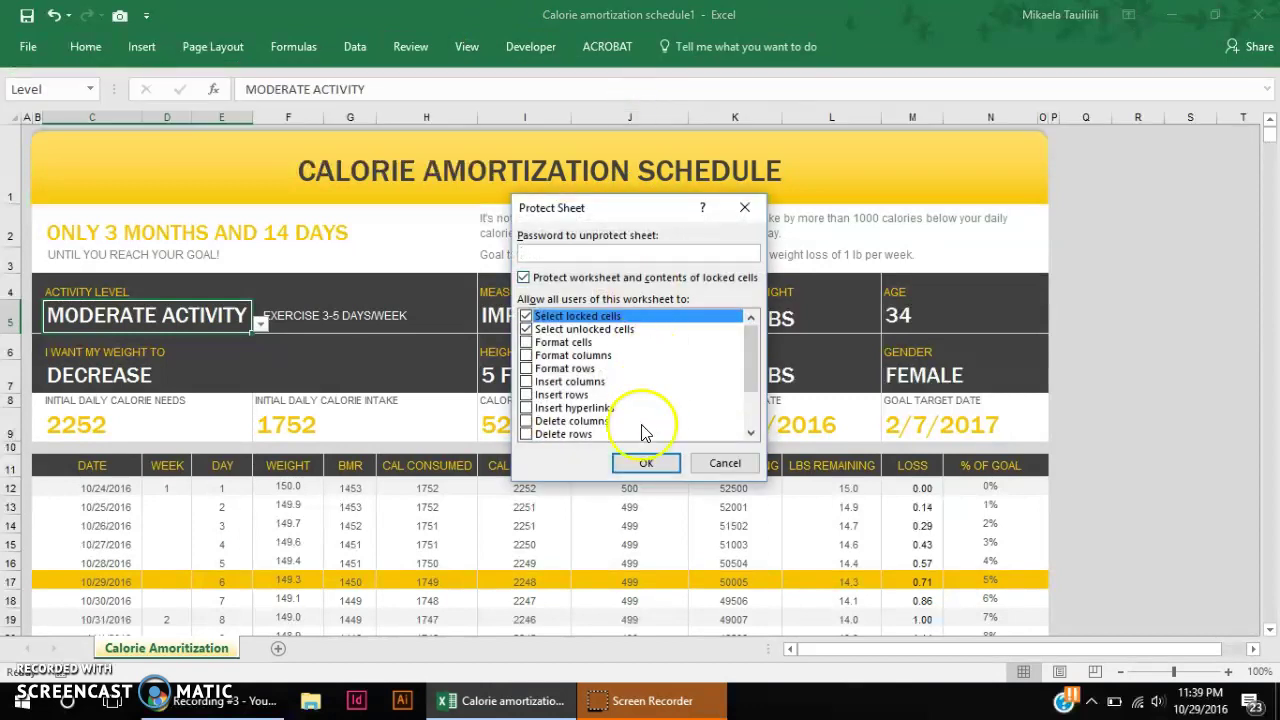
left_click(642, 463)
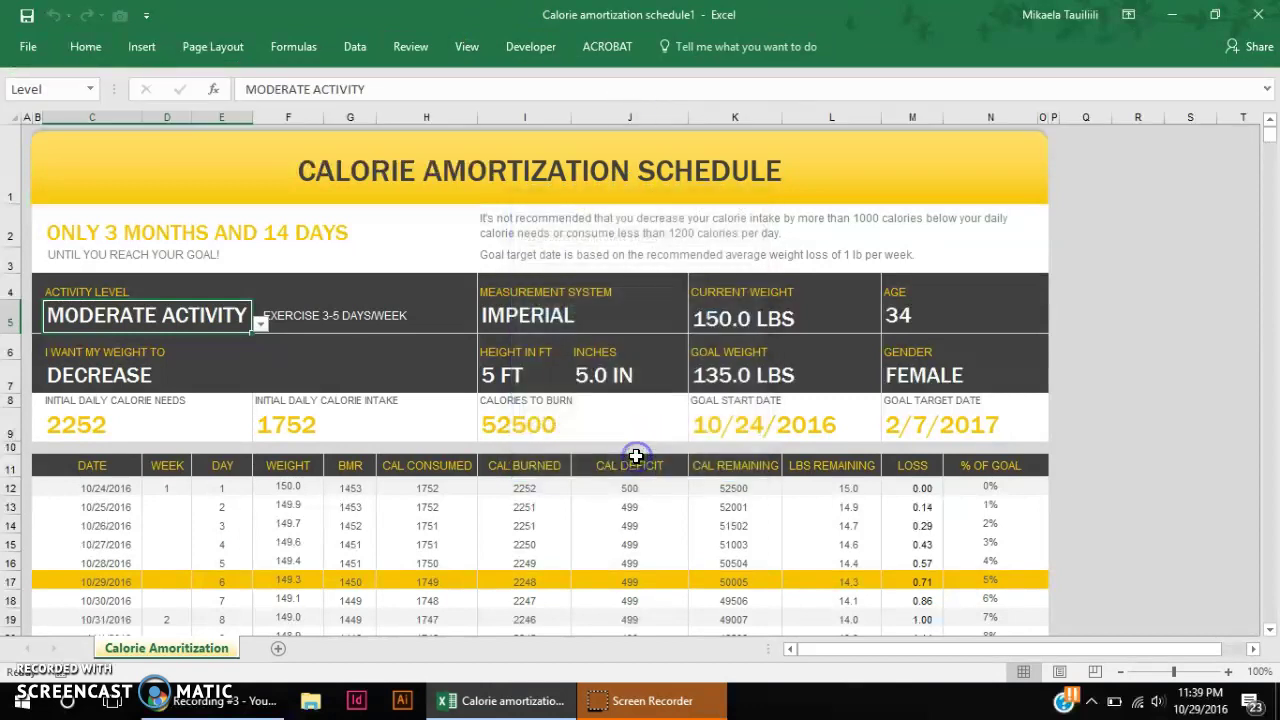
left_click(260, 328)
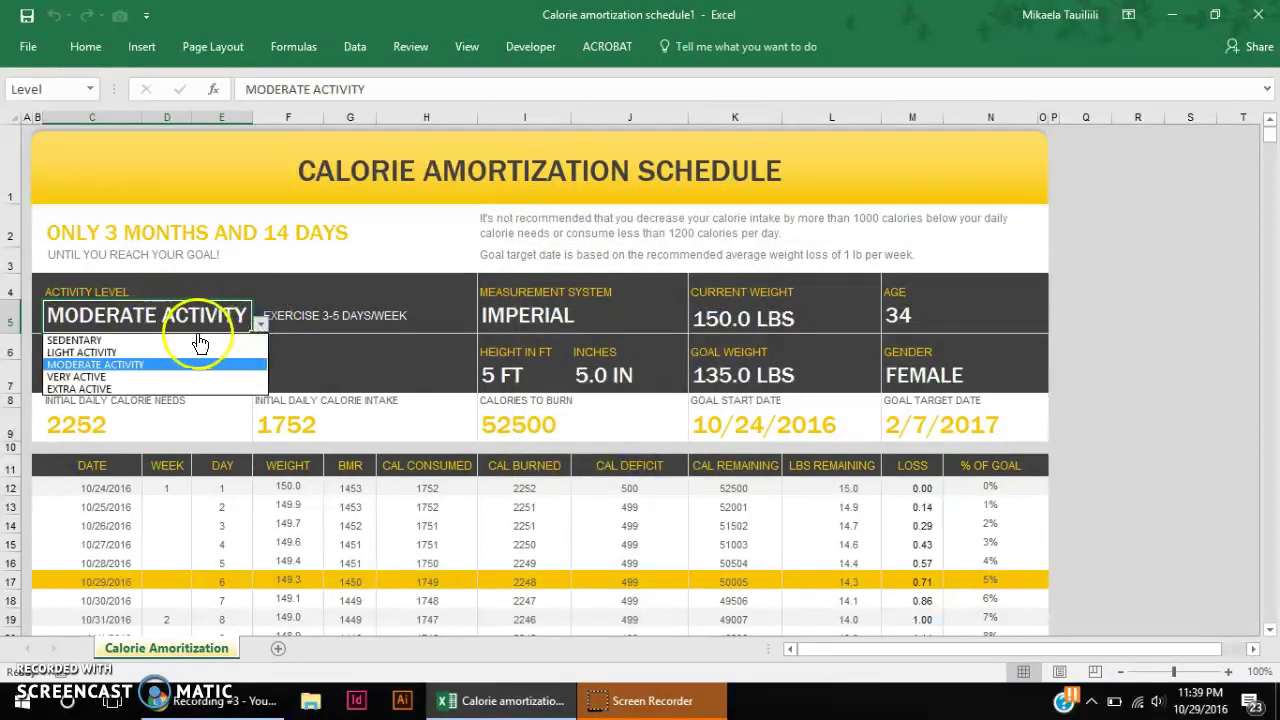
left_click(193, 343)
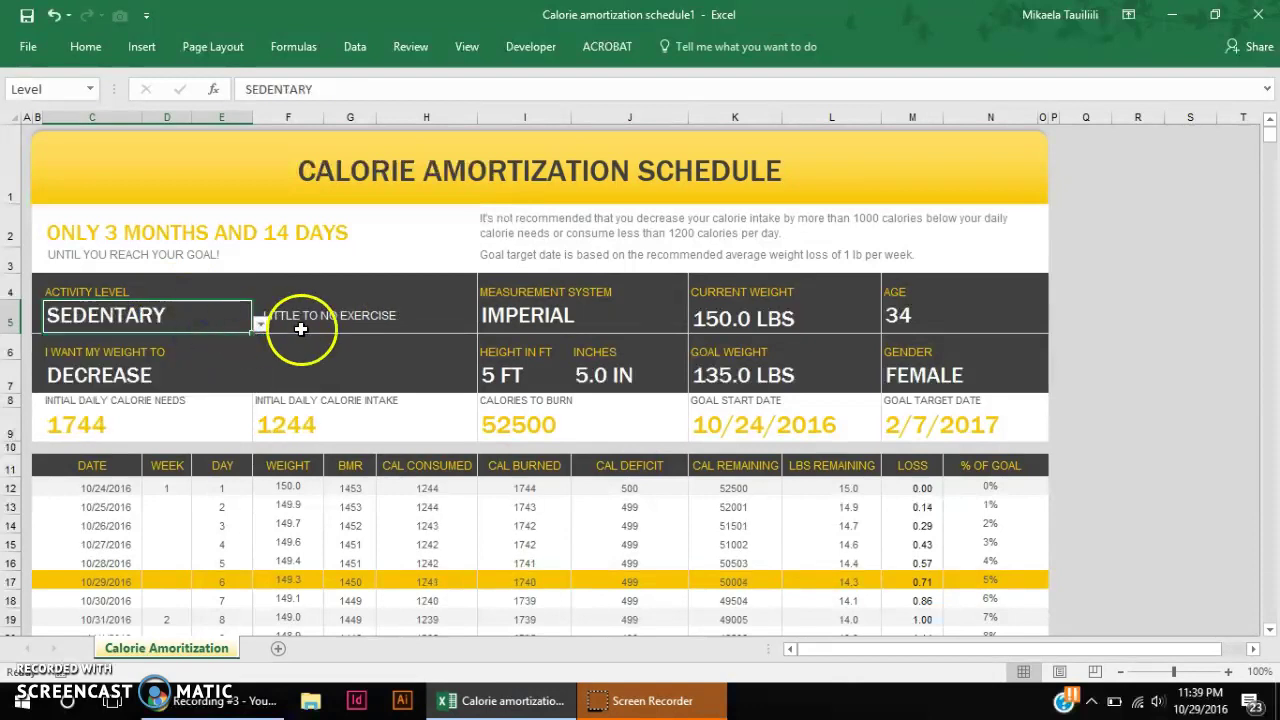
Try to change the weight goal under "I want my weight to" to MAINTAIN.
left_click(182, 388)
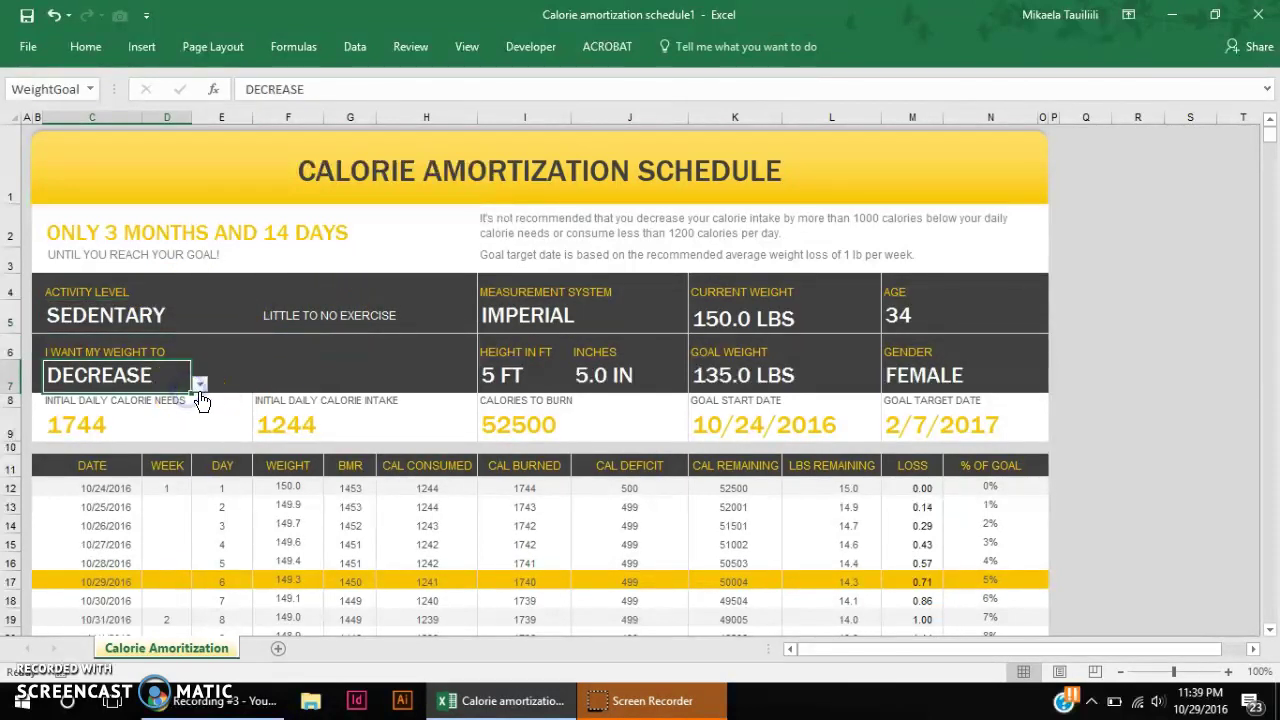
left_click(200, 384)
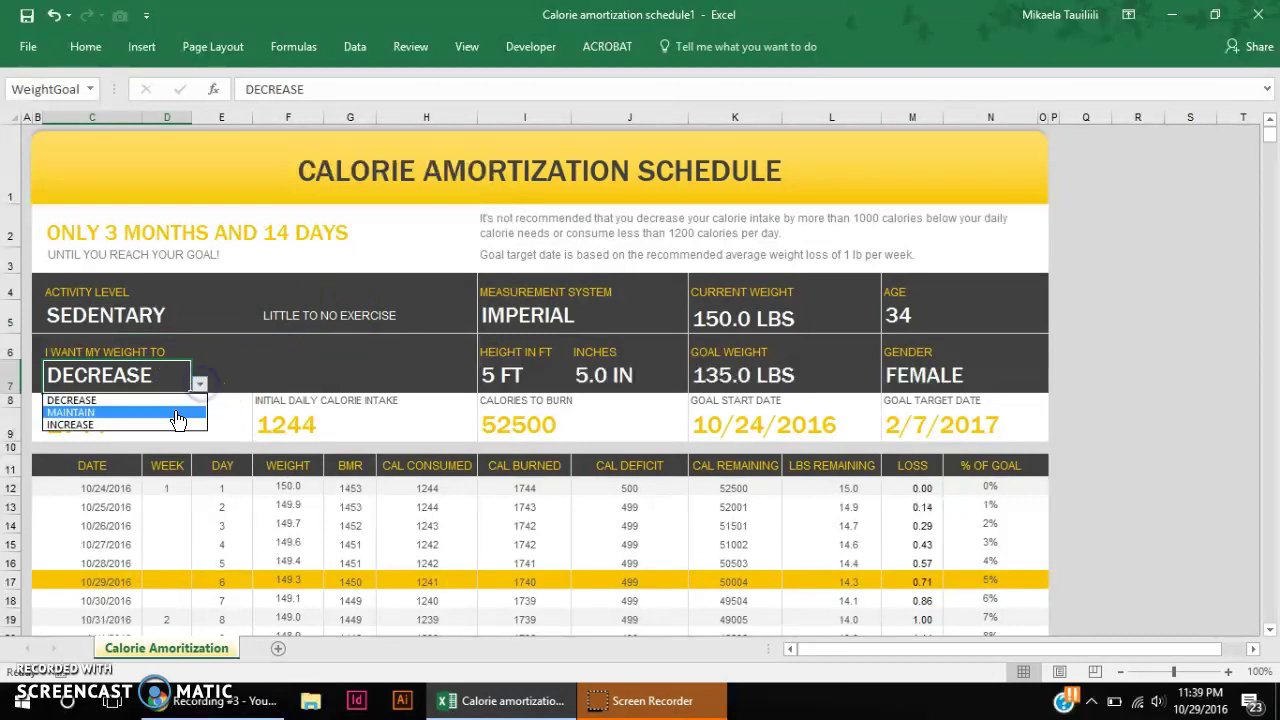
left_click(175, 418)
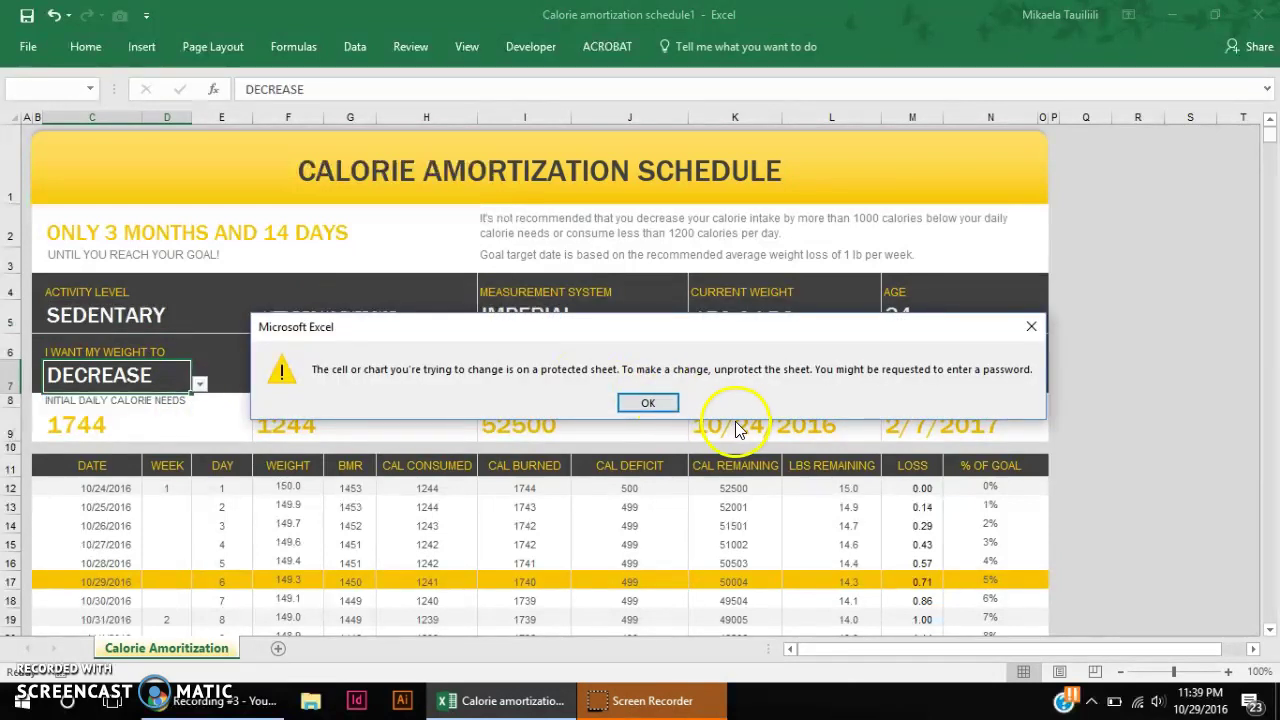
left_click(677, 405)
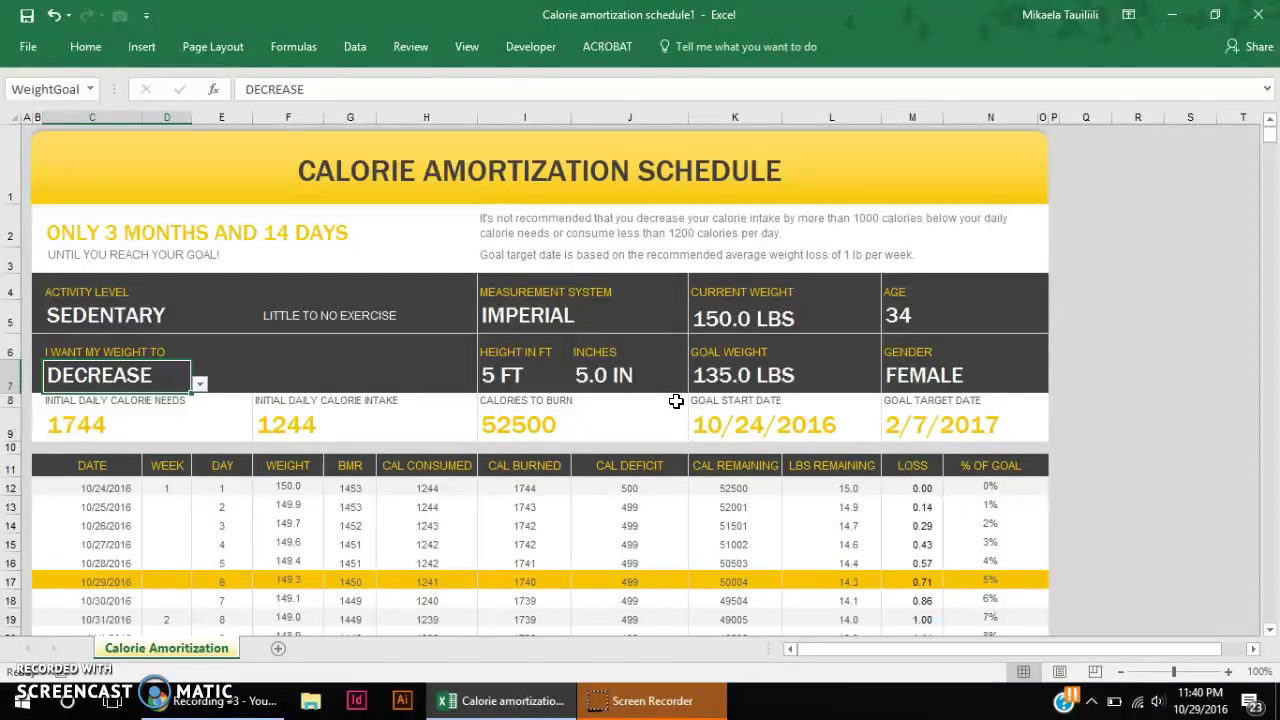
Switch to the Visual Basic editor and insert a new standard module in the workbook's project.
left_click(531, 47)
left_click(22, 95)
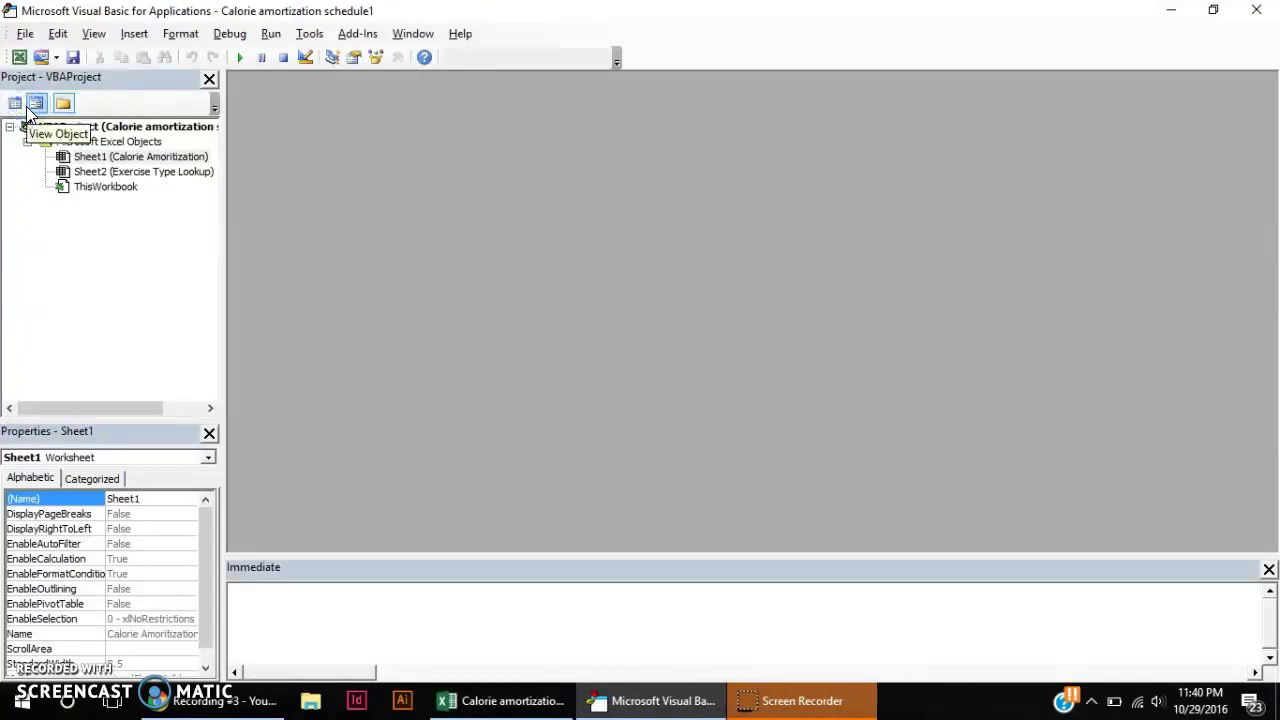
left_click(134, 33)
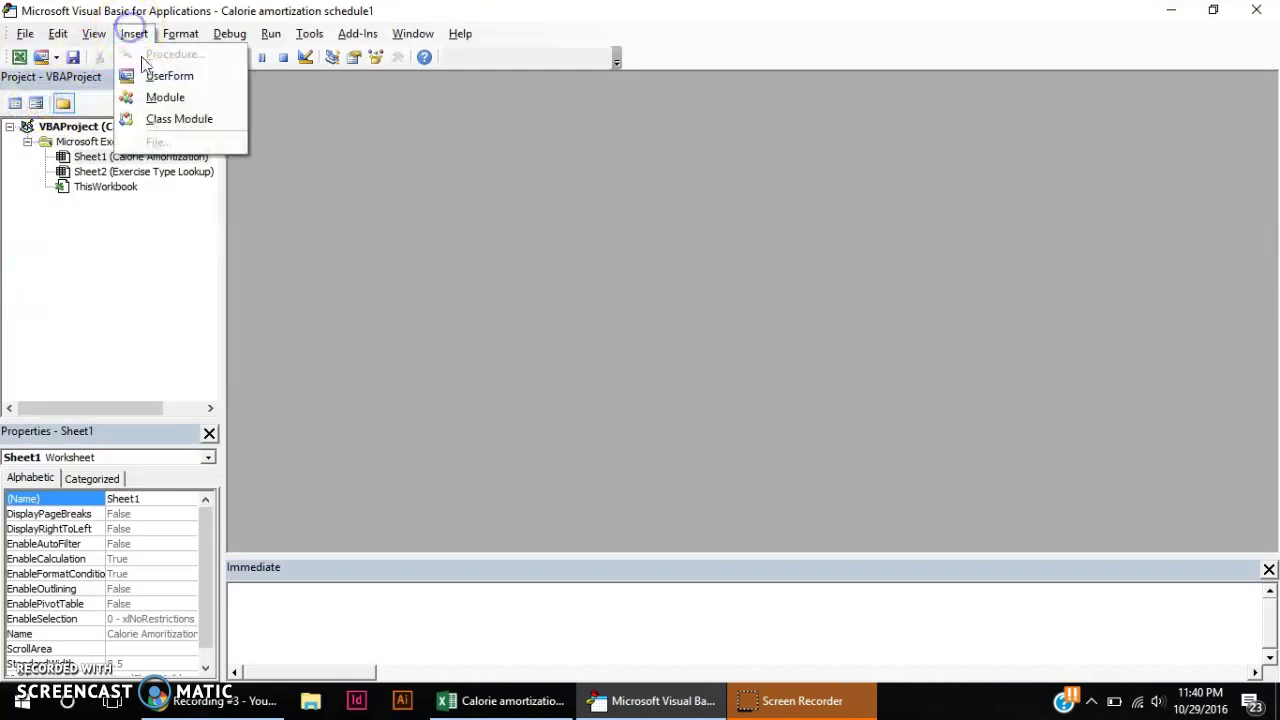
left_click(168, 100)
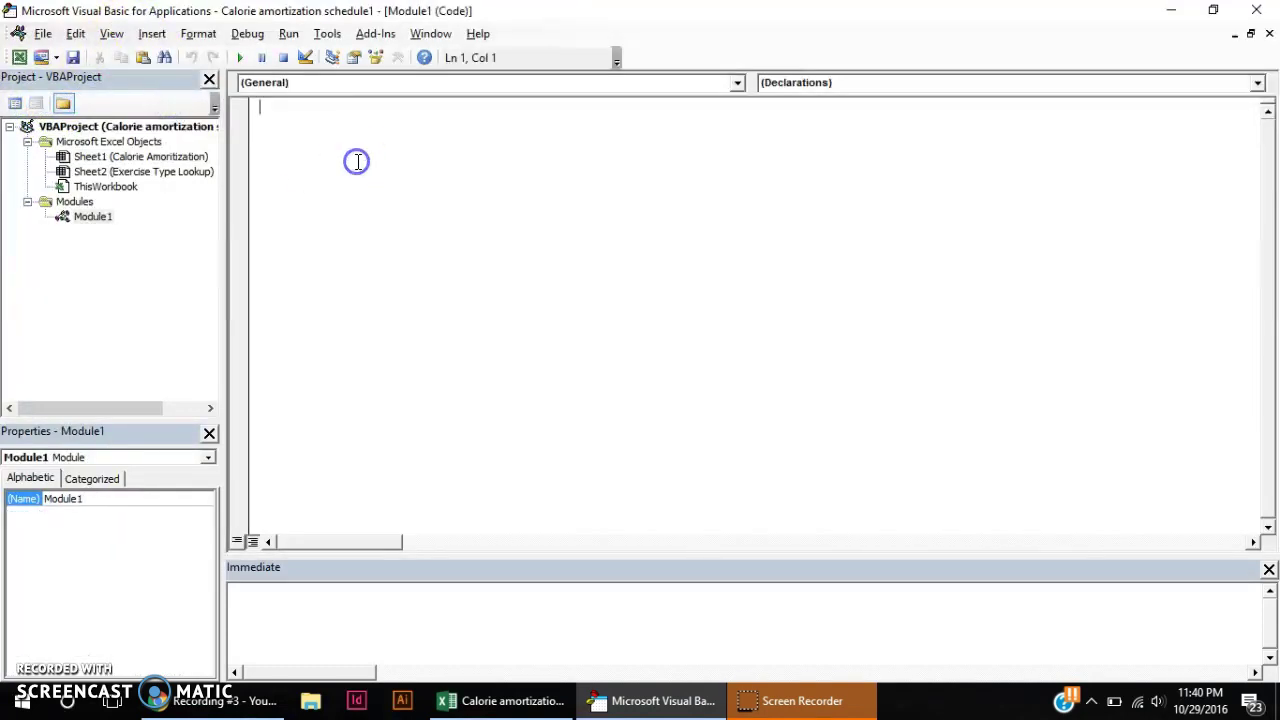
Write a macro named unlocker in the new module with the statement Selection.Locked = False.
type("sub unlocker")
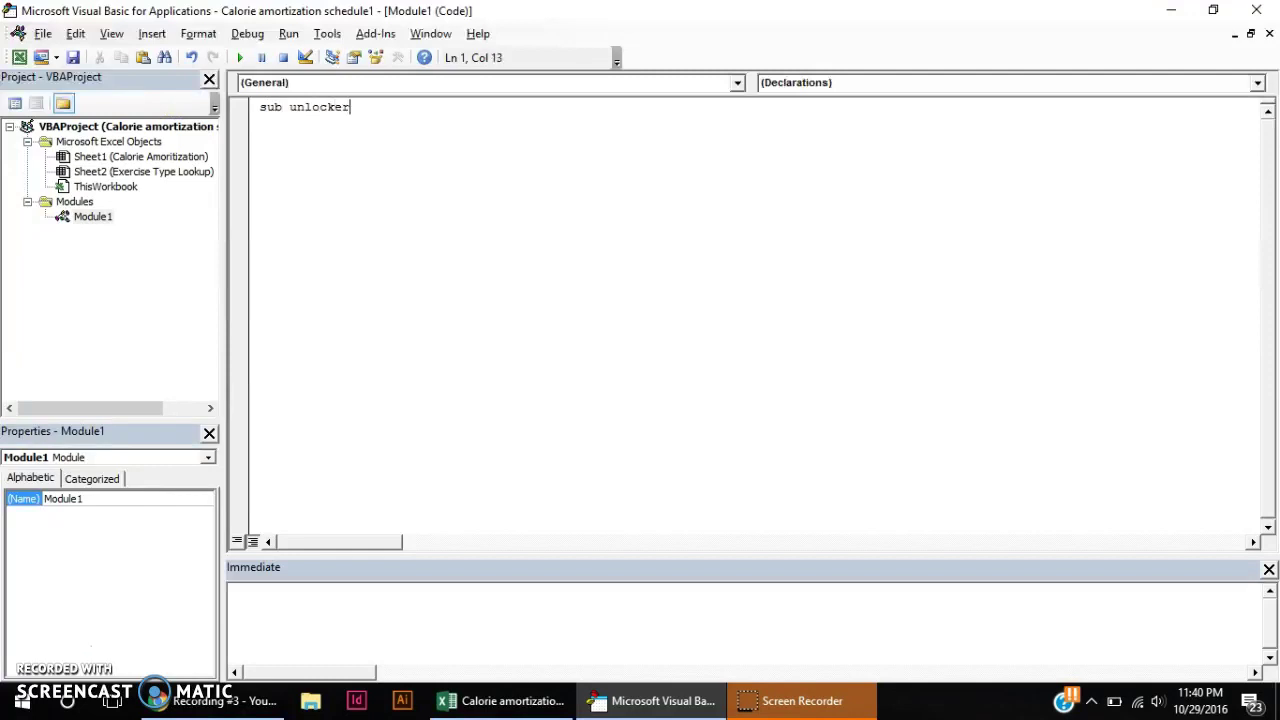
type("()")
key("Return")
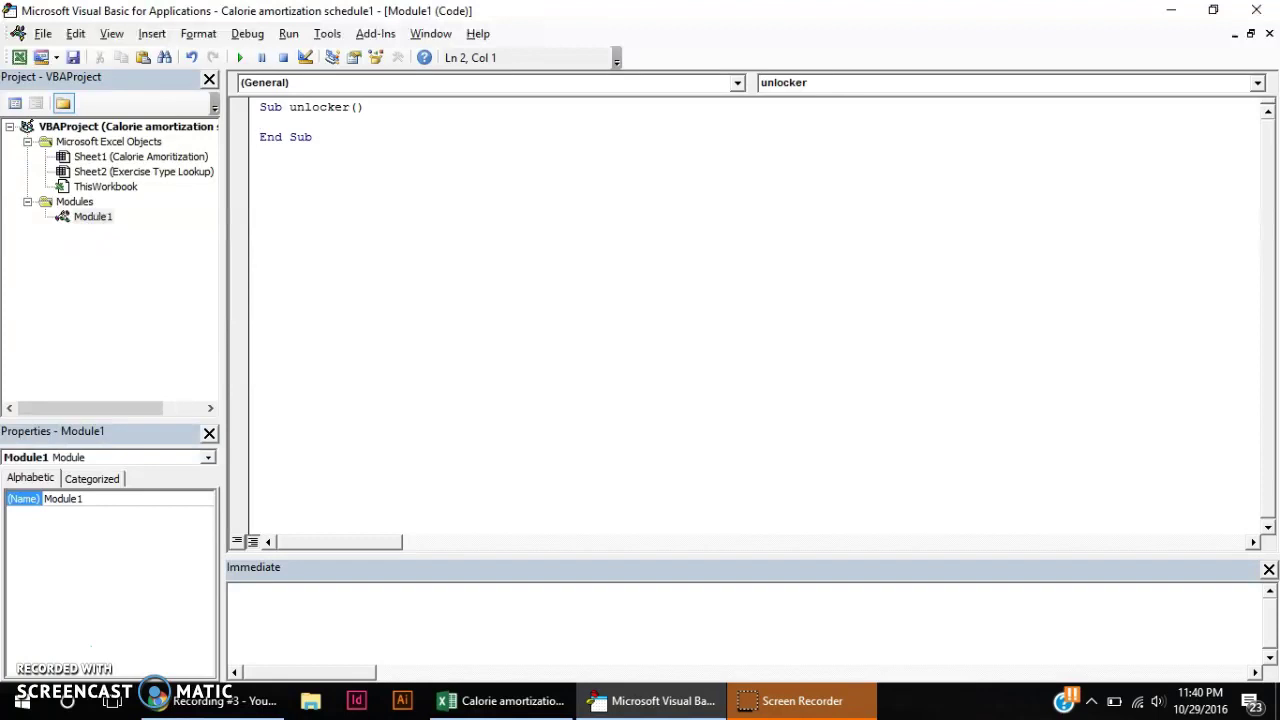
type("selection.locked=false")
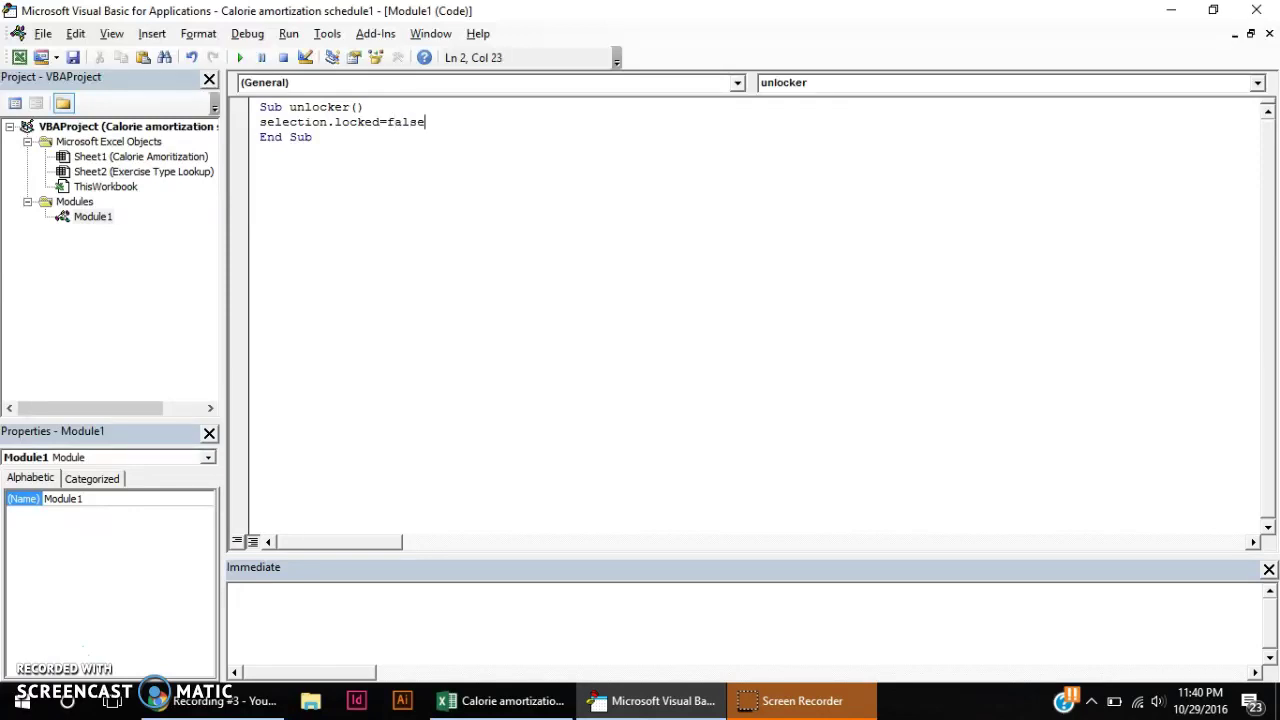
key("Return")
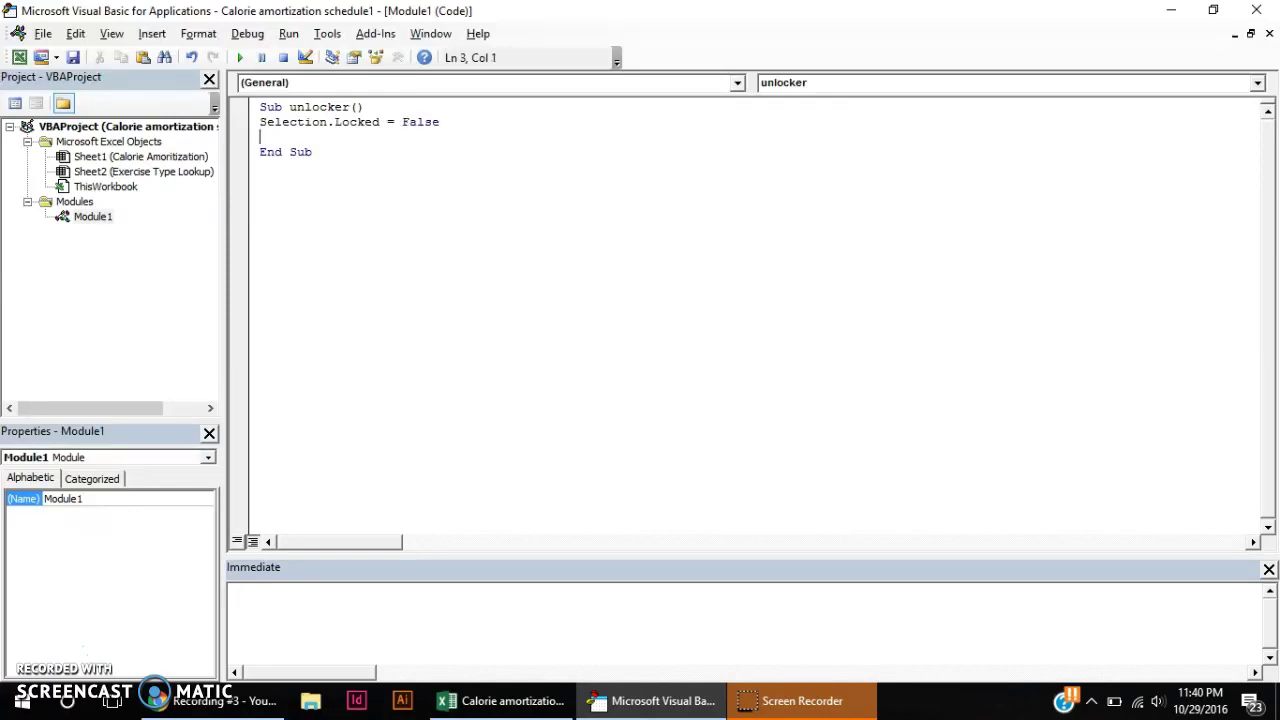
Return to the Excel workbook and try to run the unlocker macro on the weight goal cell.
left_click(19, 57)
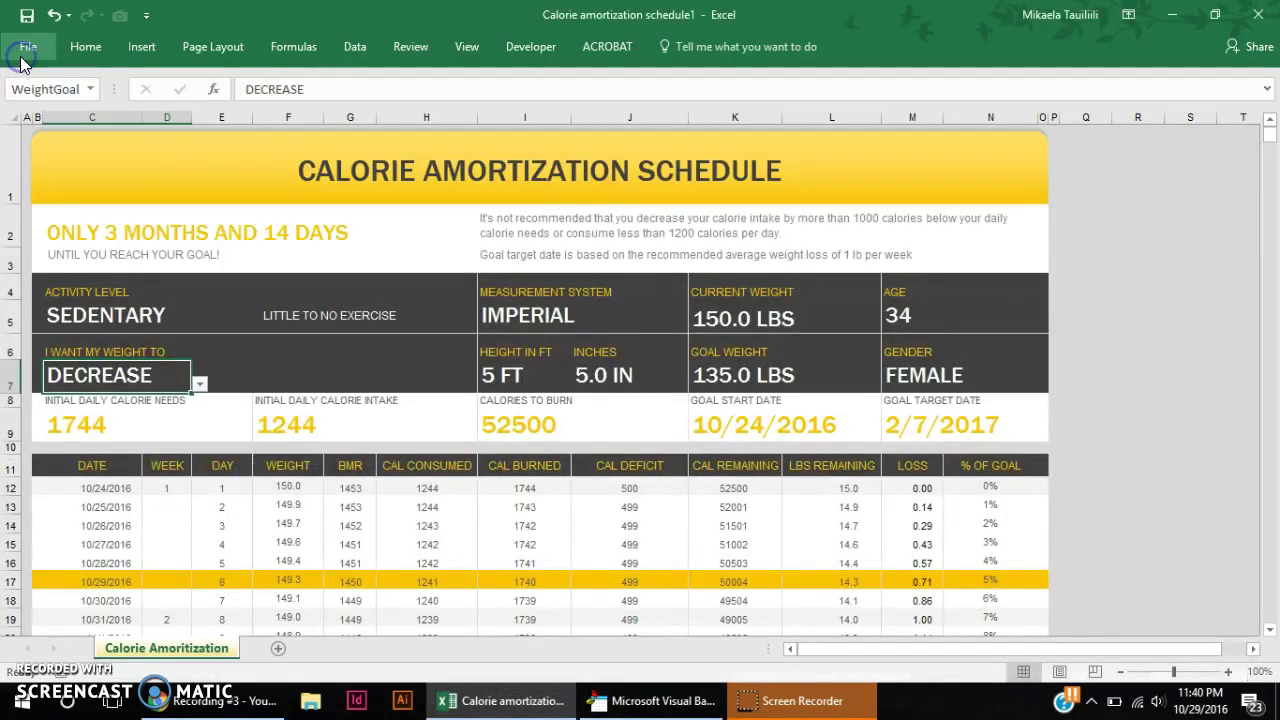
left_click(100, 422)
left_click(90, 380)
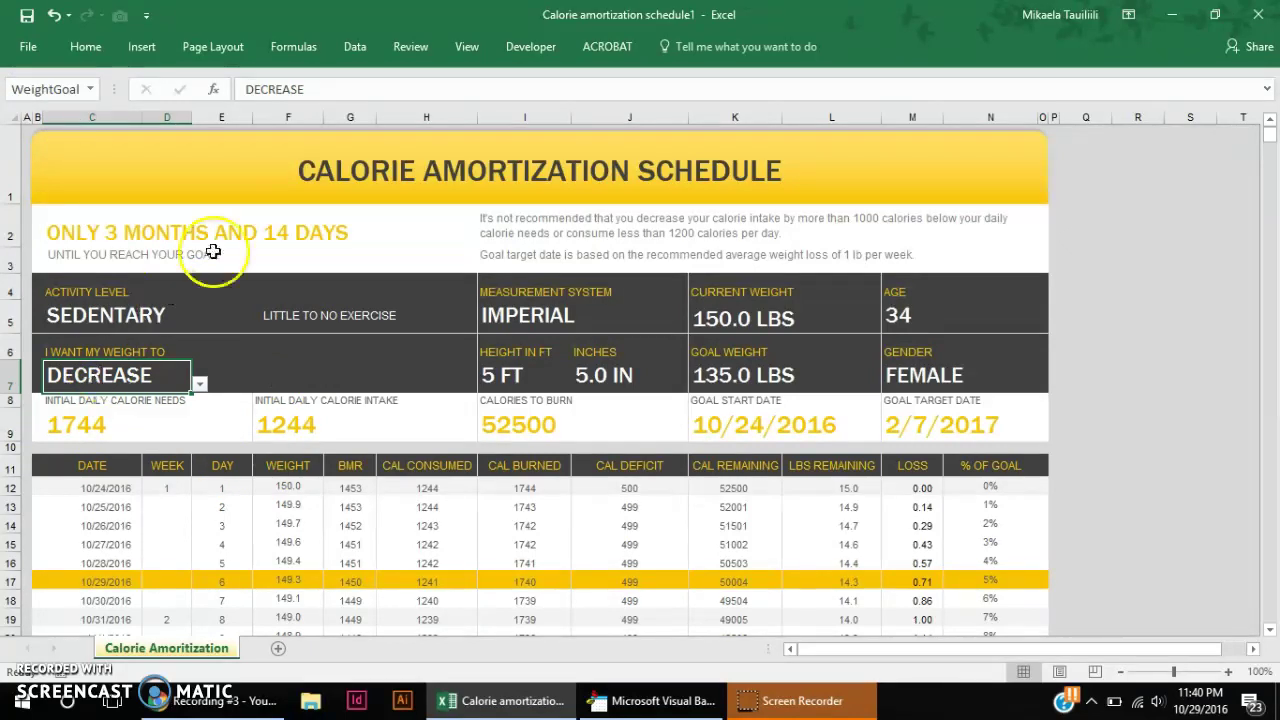
left_click(514, 48)
left_click(51, 113)
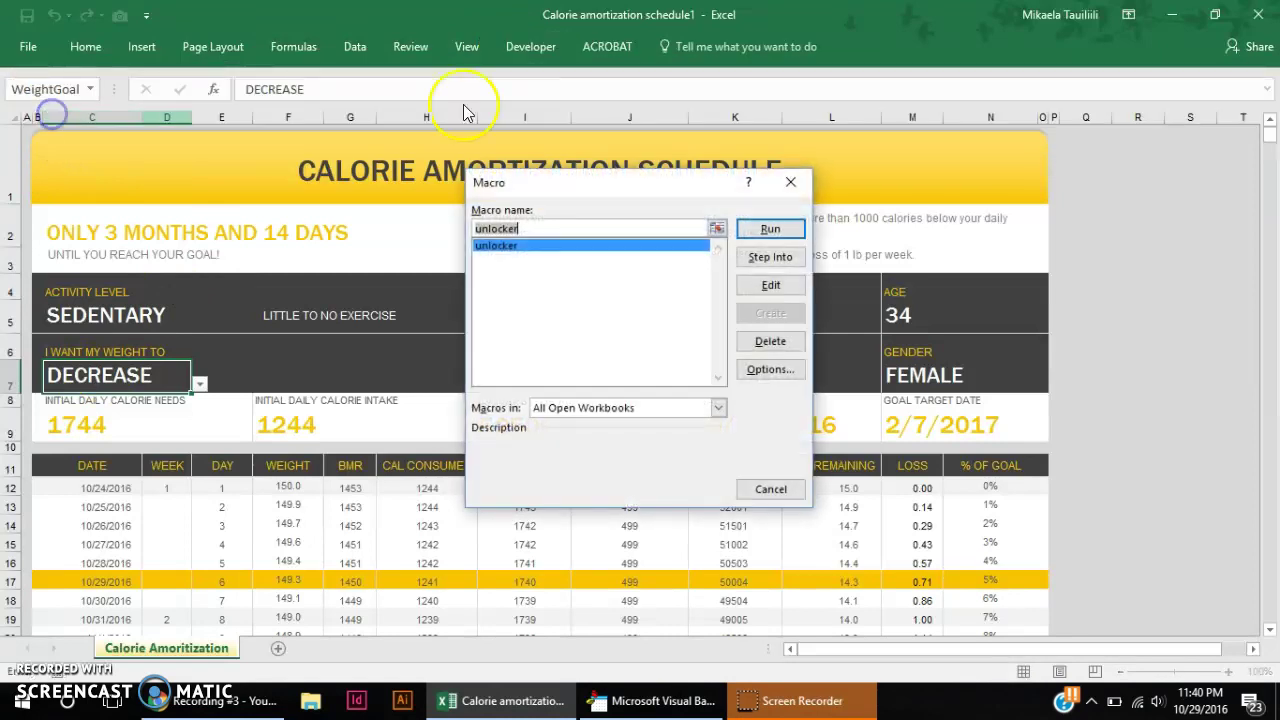
left_click(765, 233)
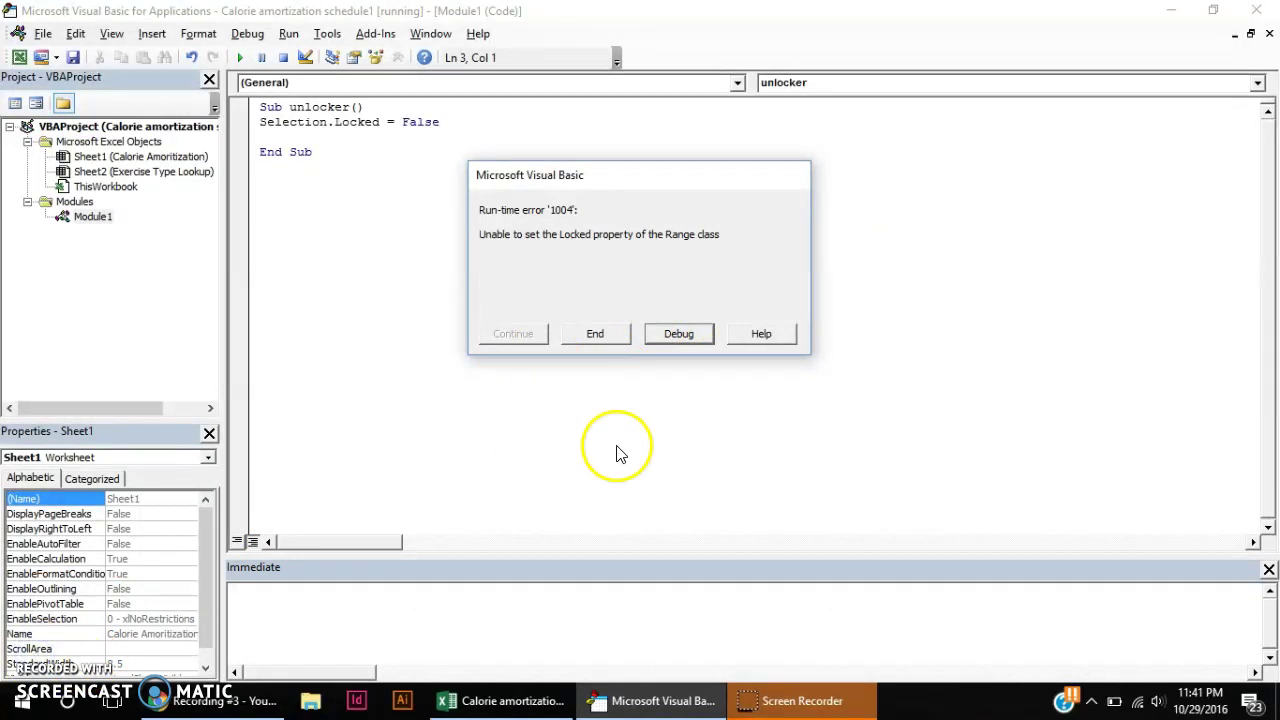
left_click(617, 333)
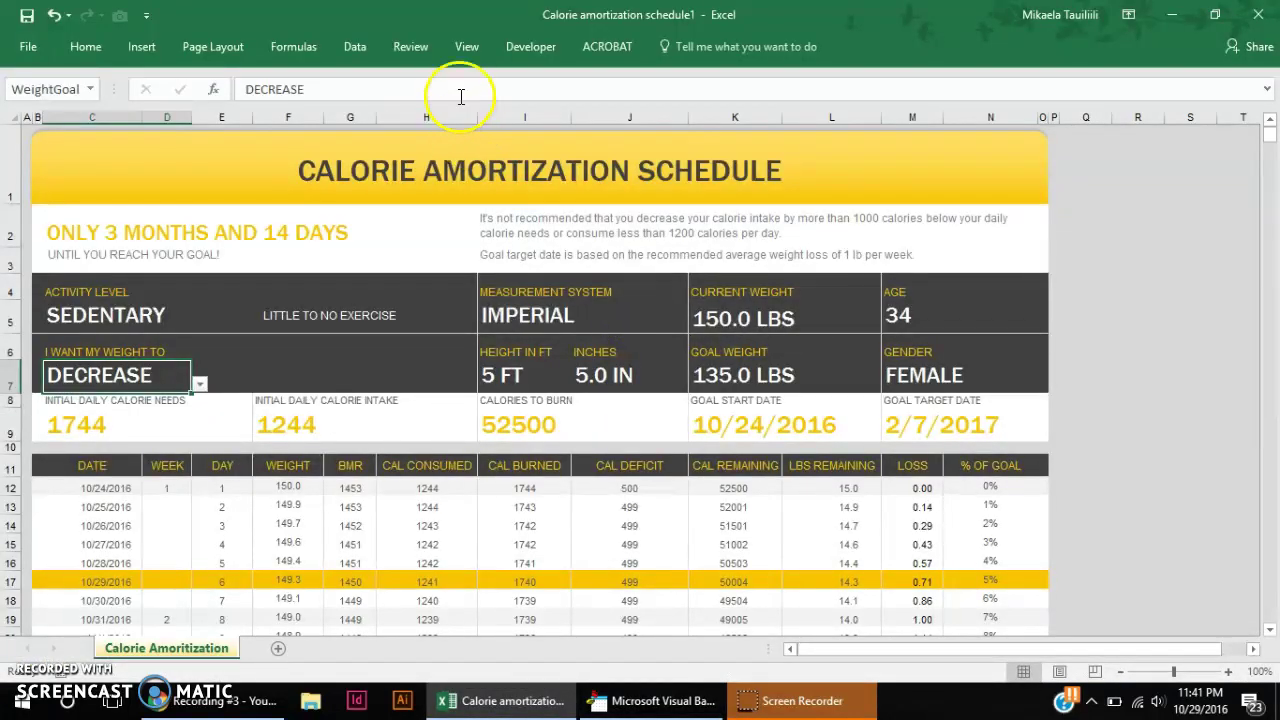
Unprotect the sheet and run the unlocker macro on the weight goal cell.
left_click(408, 47)
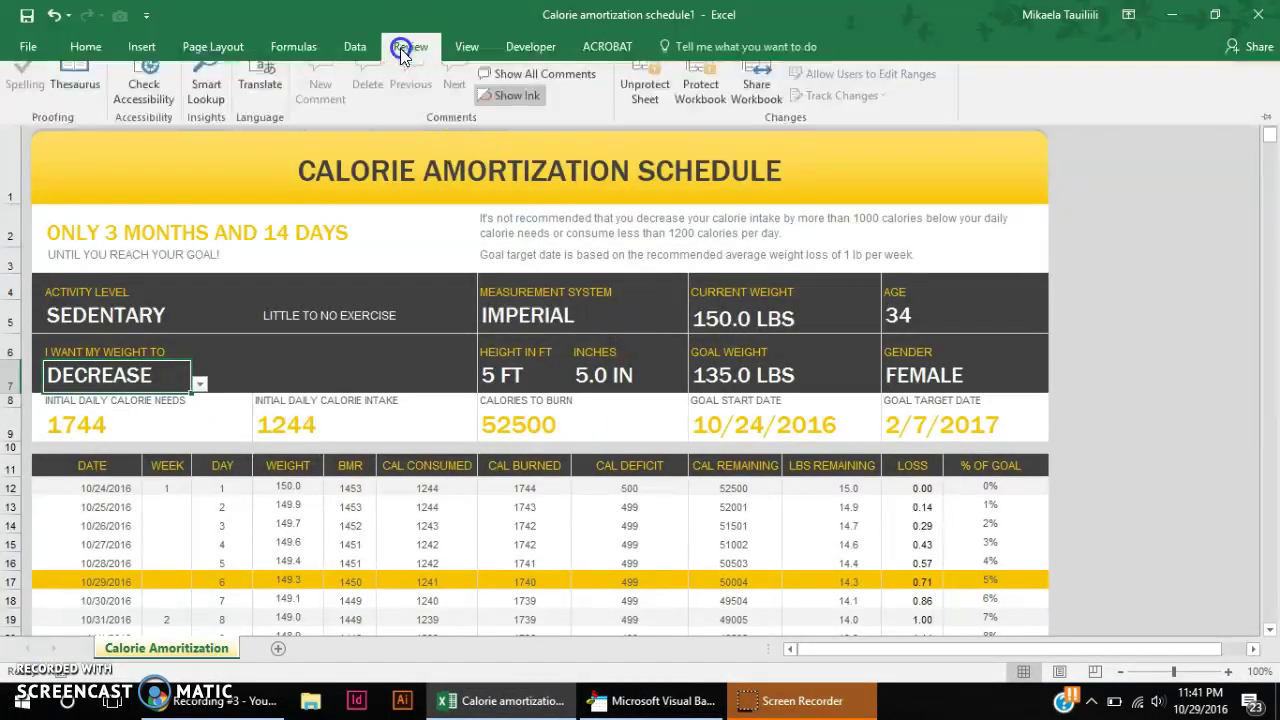
left_click(645, 115)
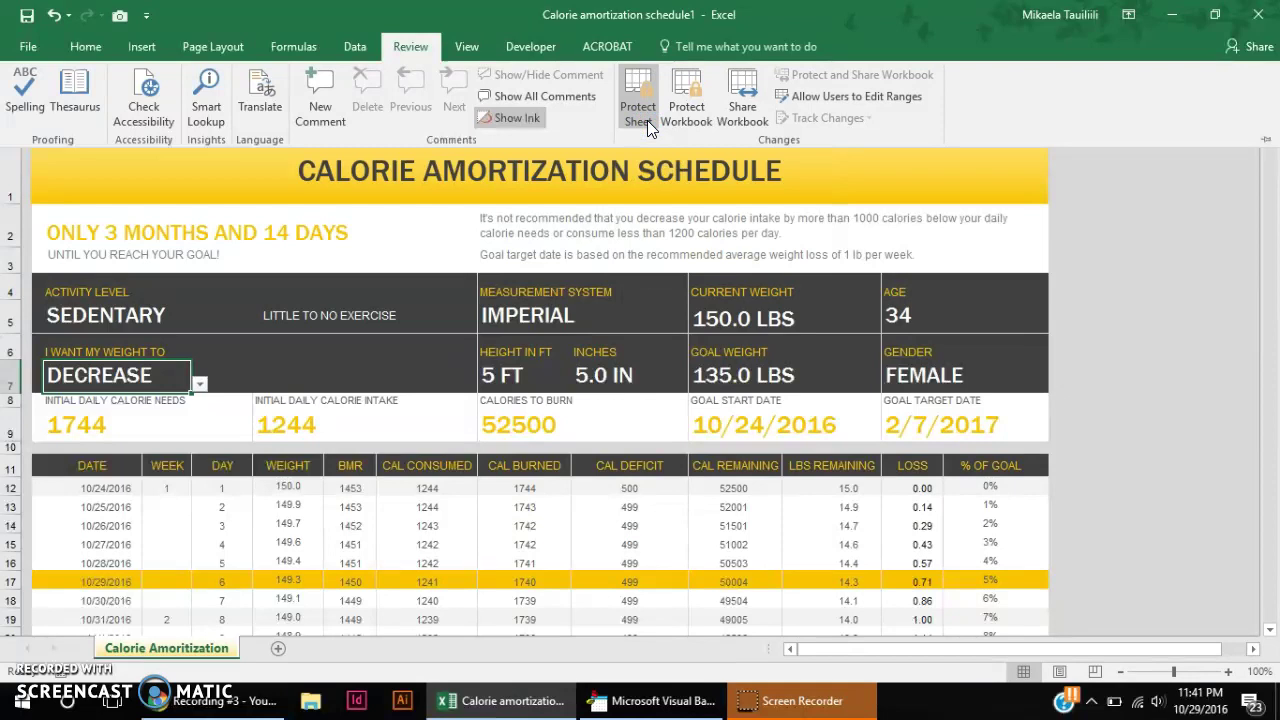
left_click(535, 52)
left_click(59, 127)
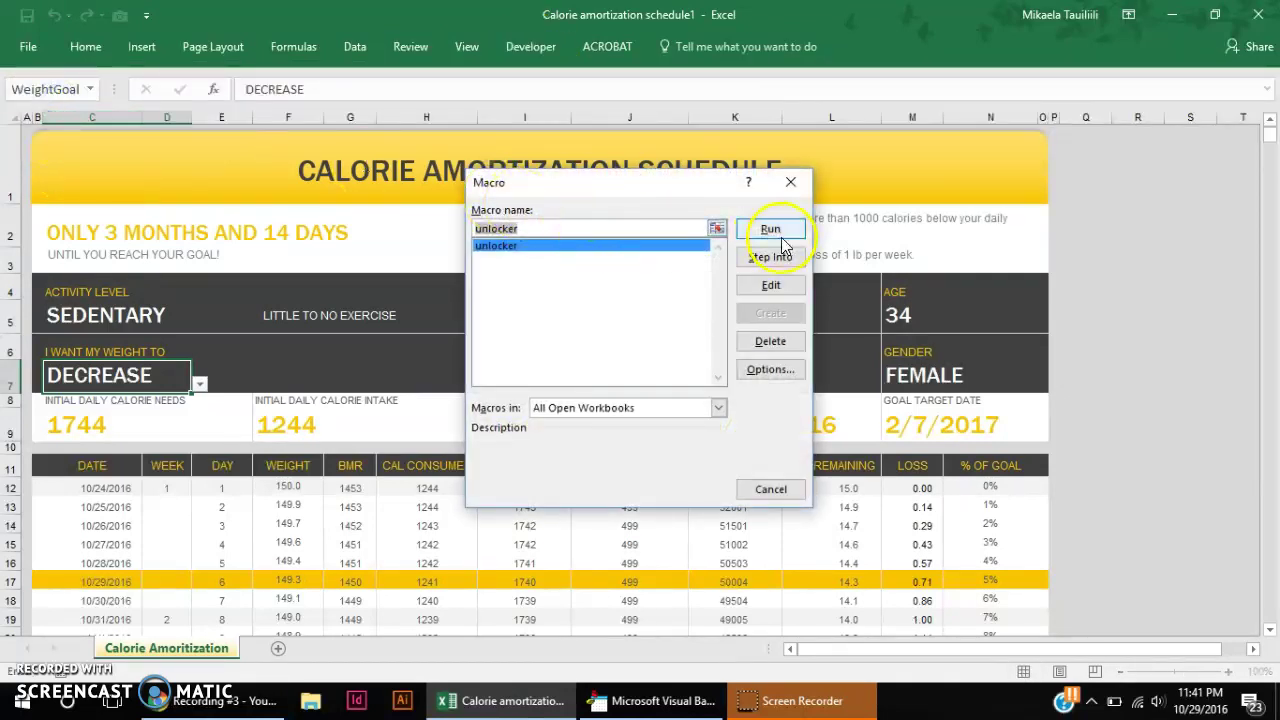
left_click(781, 237)
left_click(606, 360)
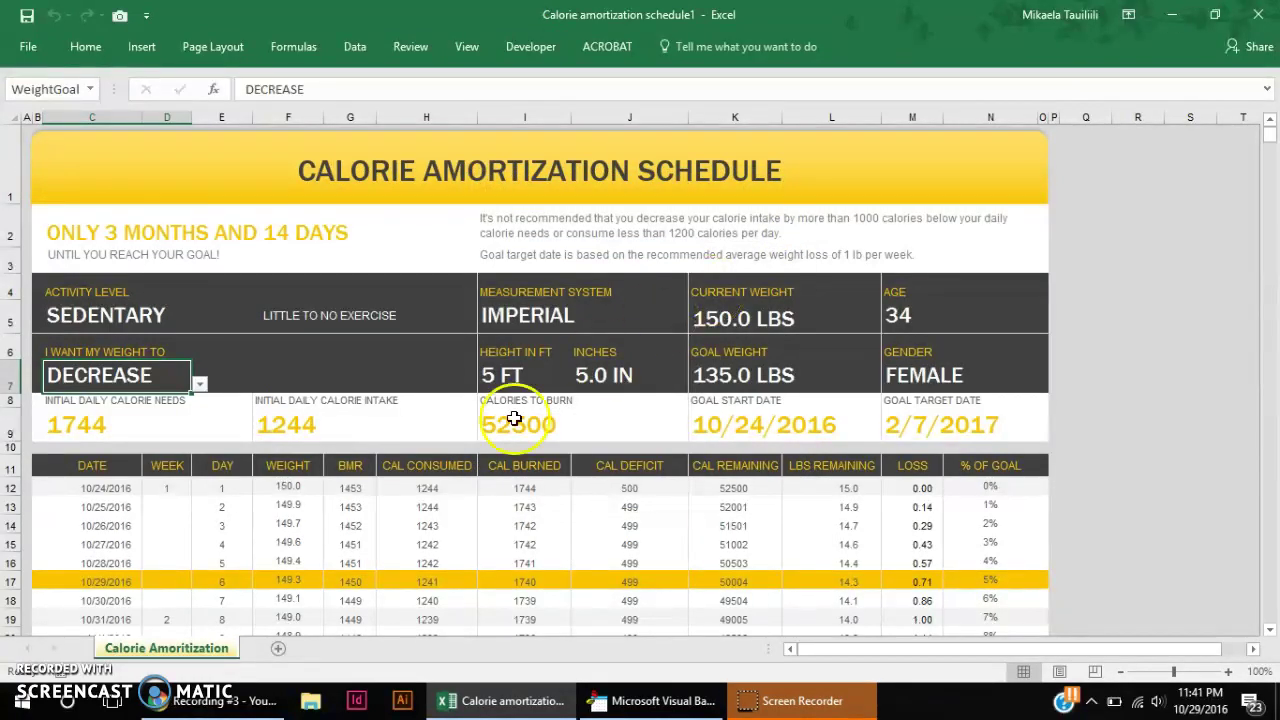
Check the Locked setting in the cell format of the weight goal cell.
left_click(143, 383)
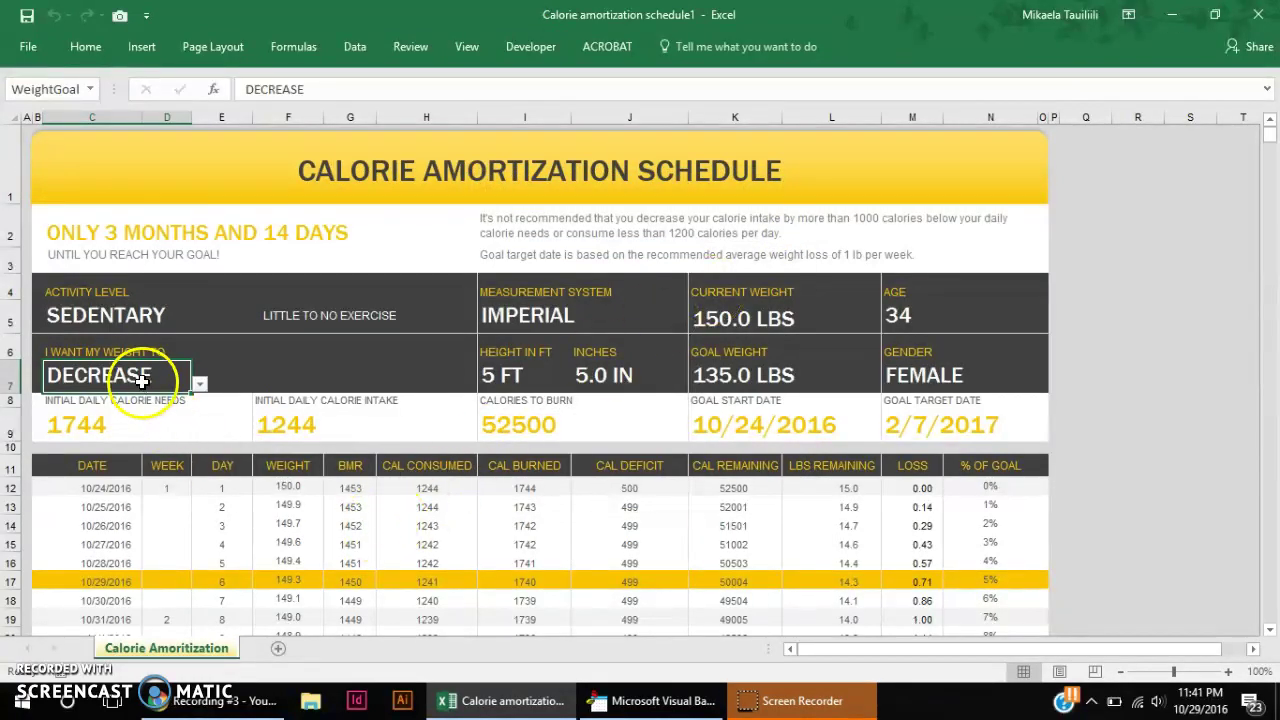
right_click(142, 381)
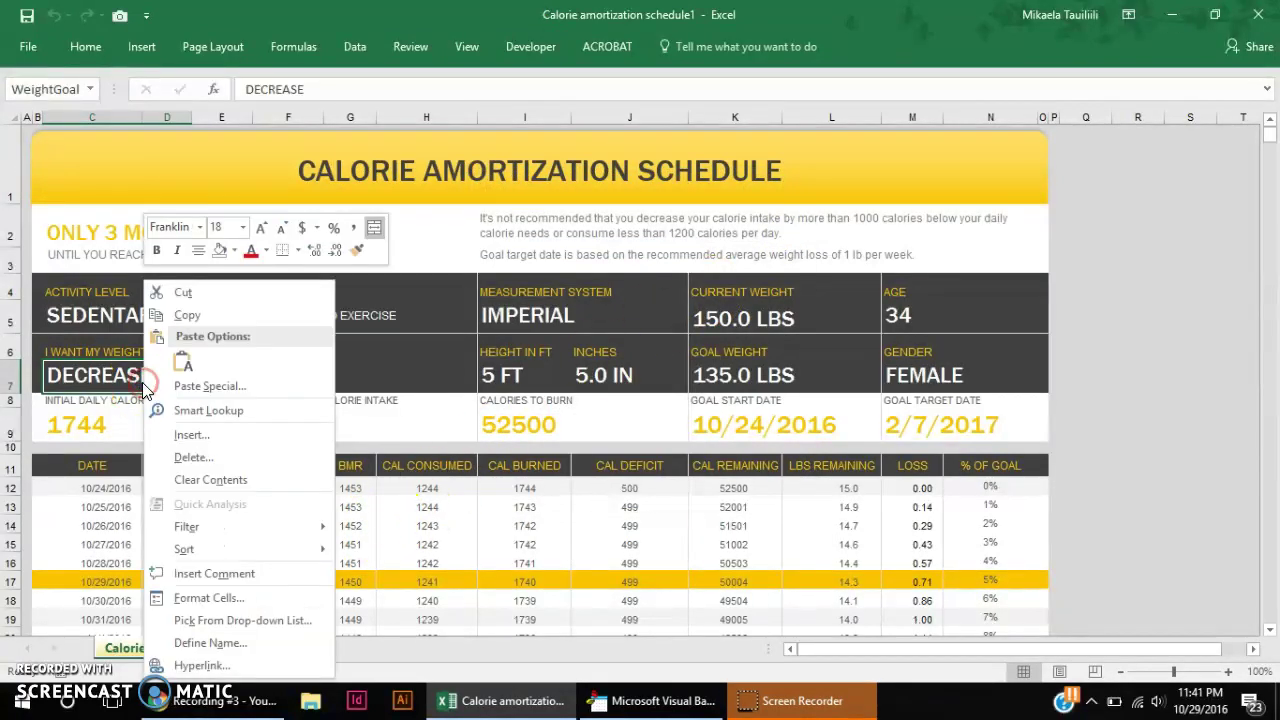
left_click(213, 598)
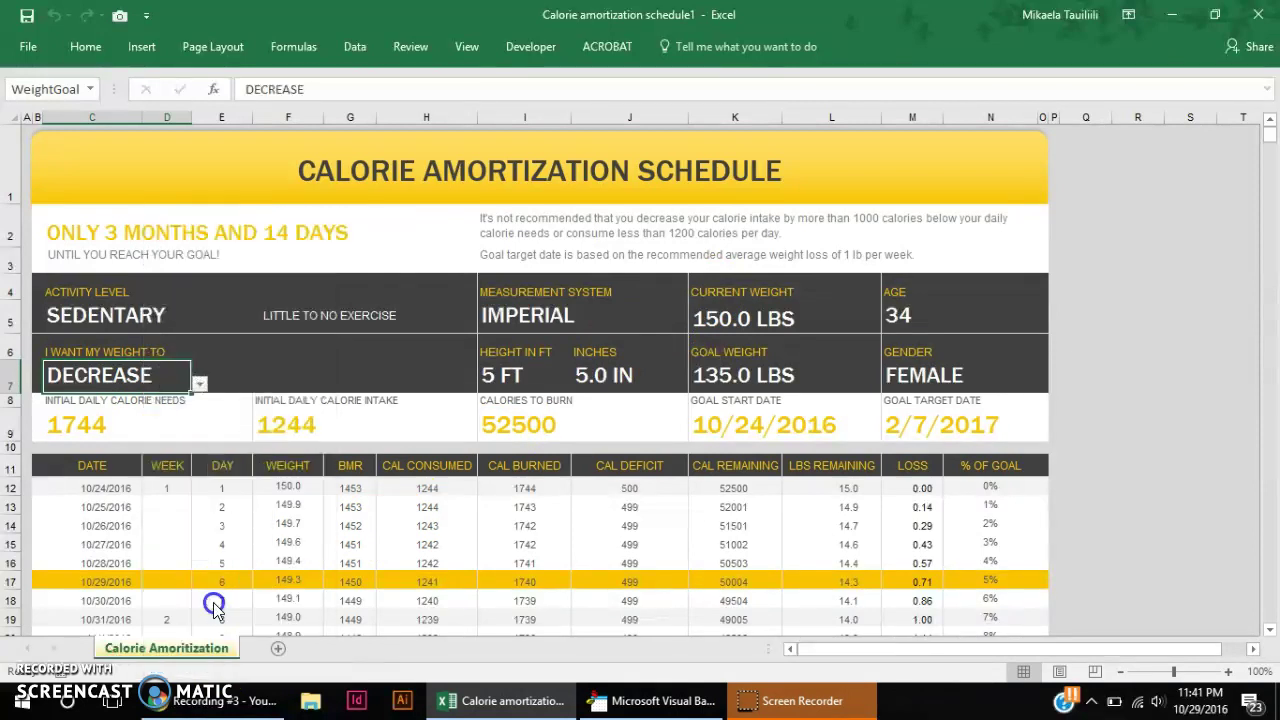
left_click(50, 316)
left_click(381, 656)
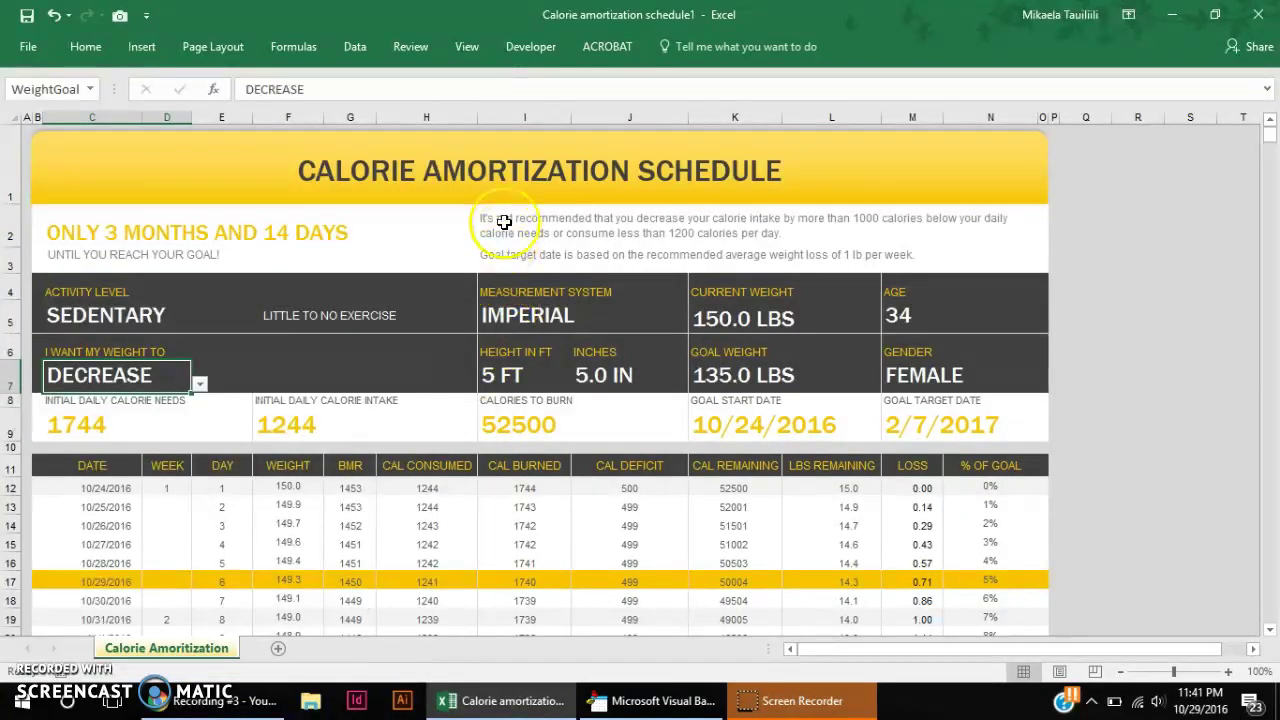
Protect the sheet again with the default permissions and no password.
left_click(410, 47)
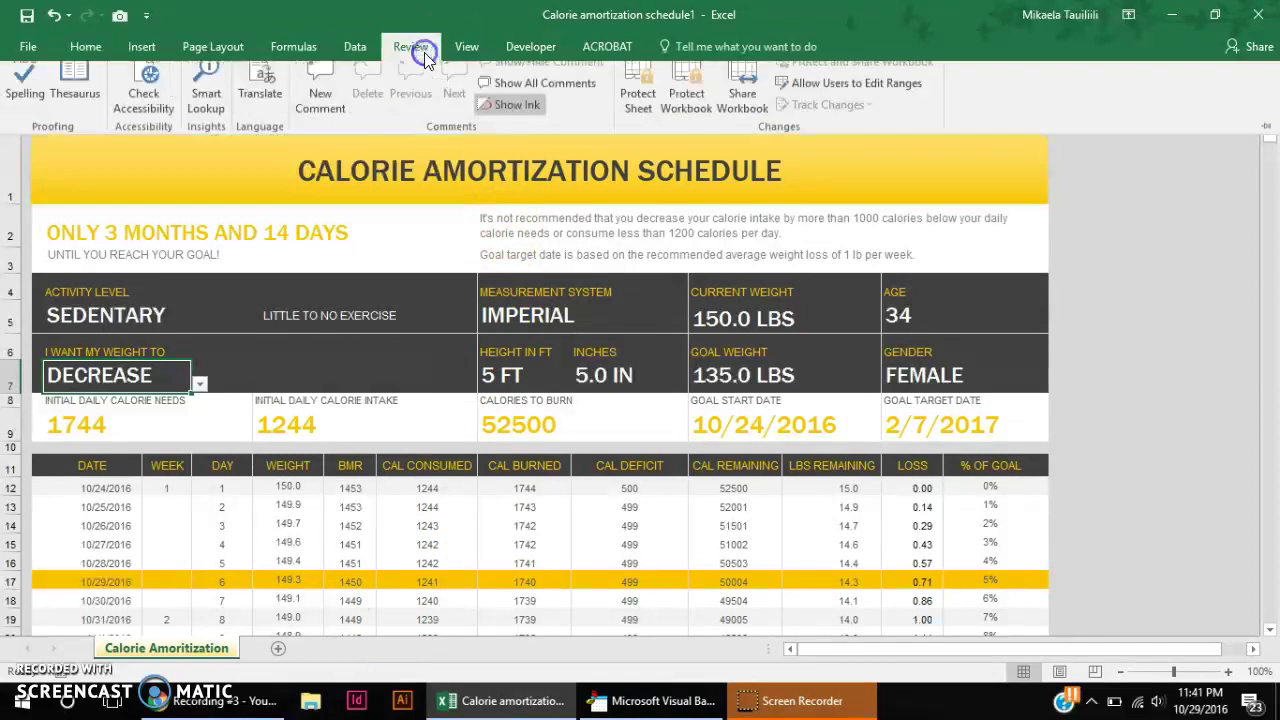
left_click(630, 110)
left_click(651, 463)
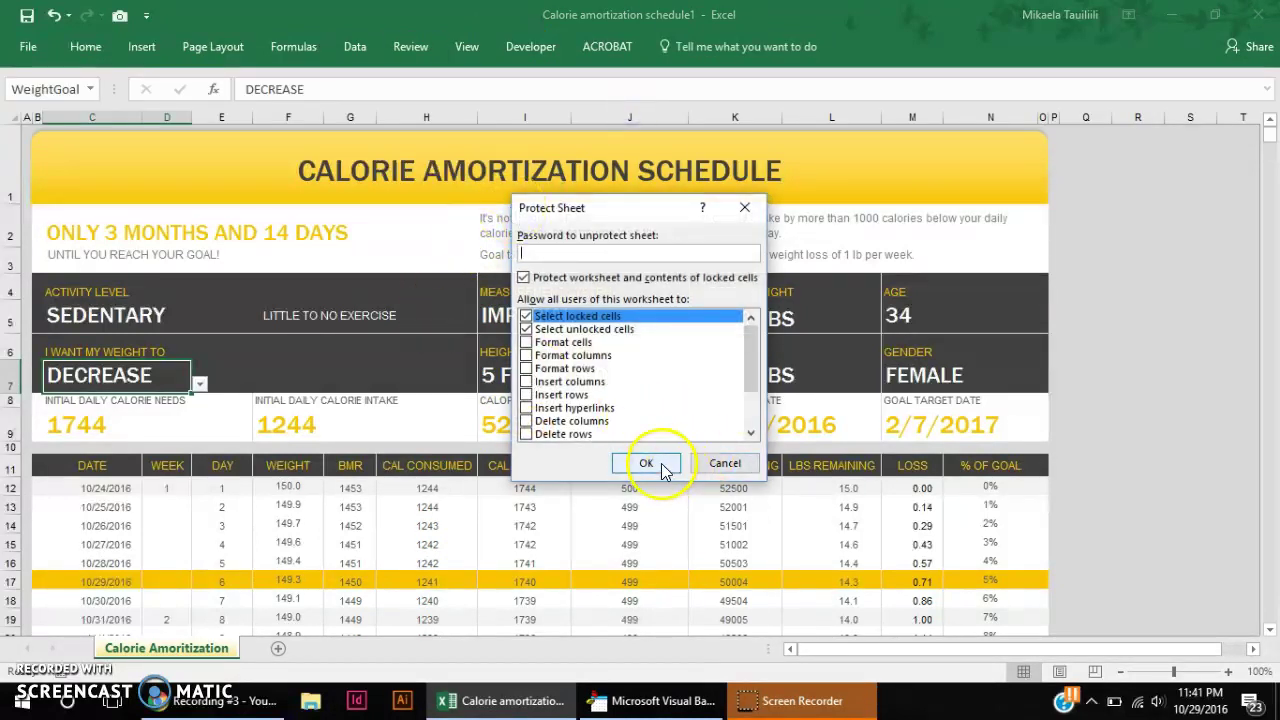
Set the Activity Level to LIGHT ACTIVITY and the weight goal under "I want my weight to" to MAINTAIN.
left_click(163, 316)
left_click(260, 324)
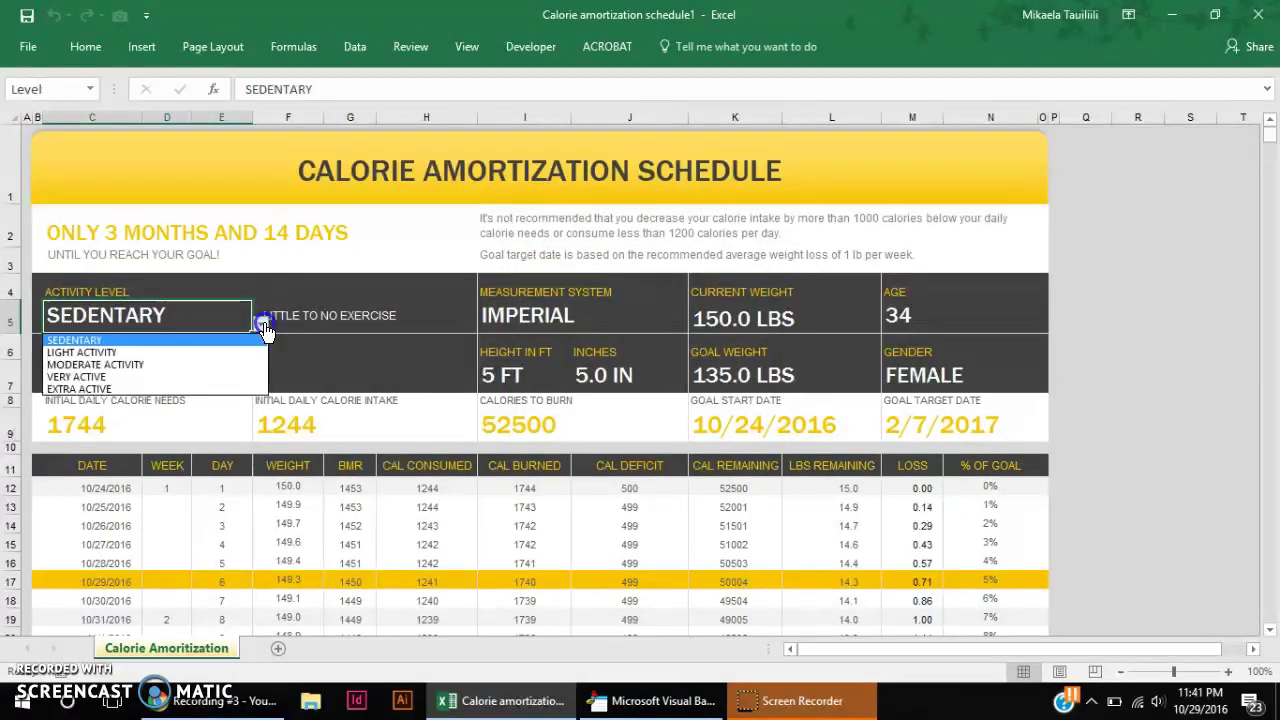
left_click(205, 354)
left_click(170, 380)
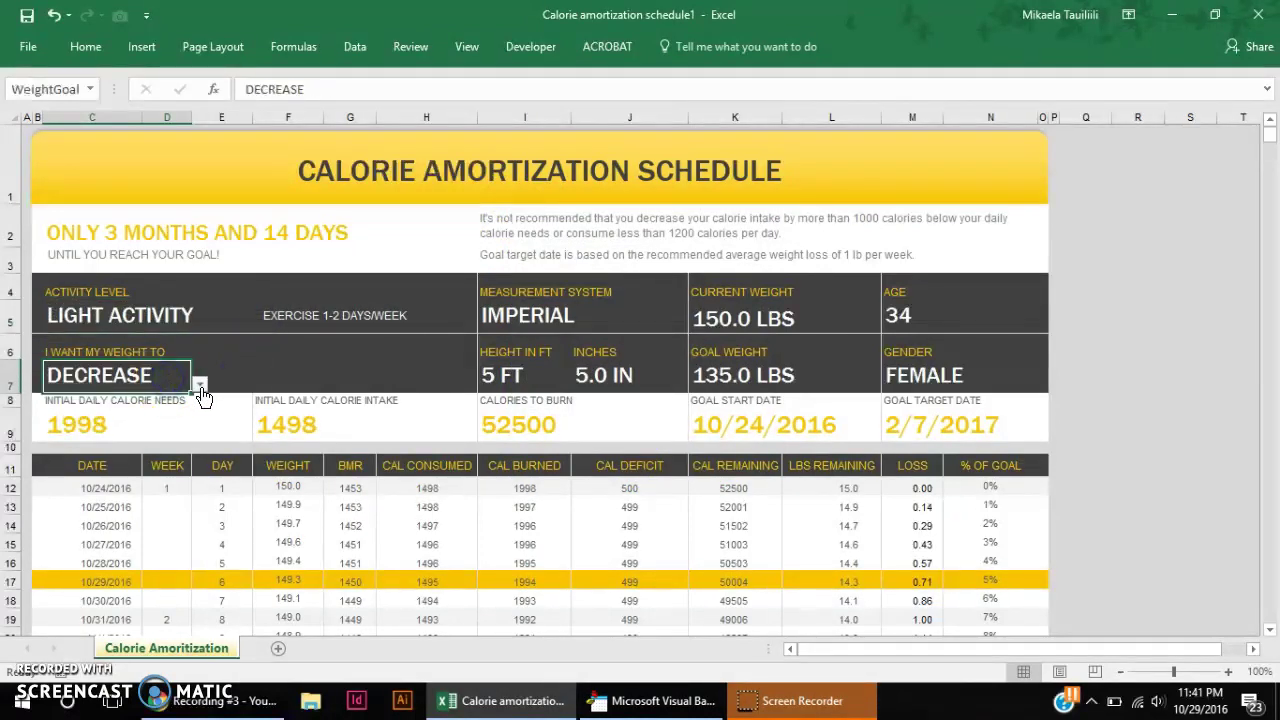
left_click(200, 385)
left_click(177, 418)
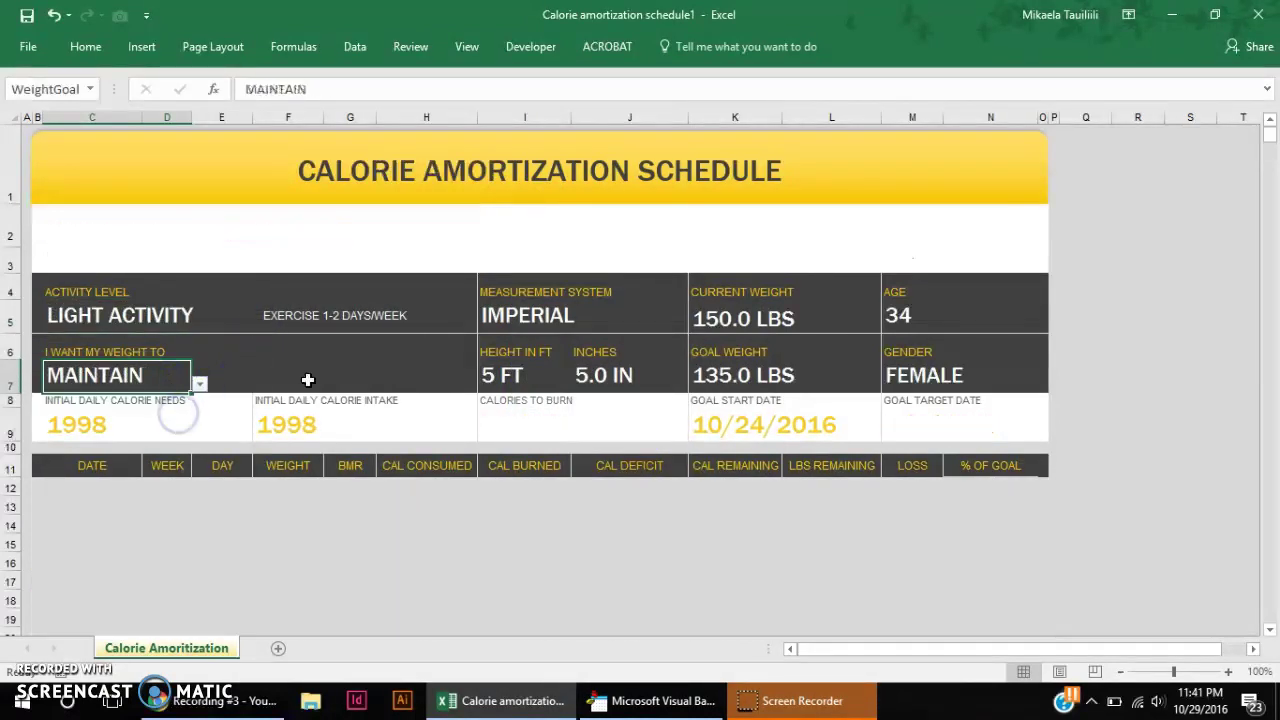
Try to change the Measurement System to METRIC.
left_click(548, 318)
left_click(696, 325)
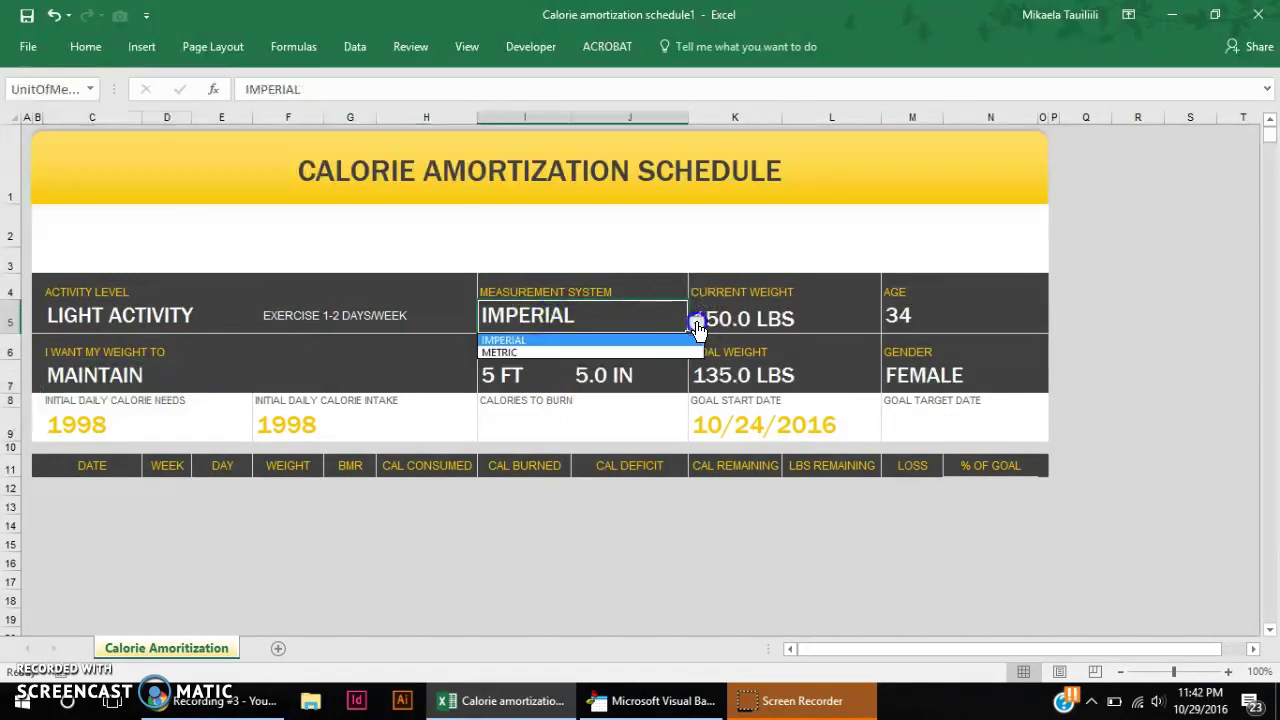
left_click(600, 352)
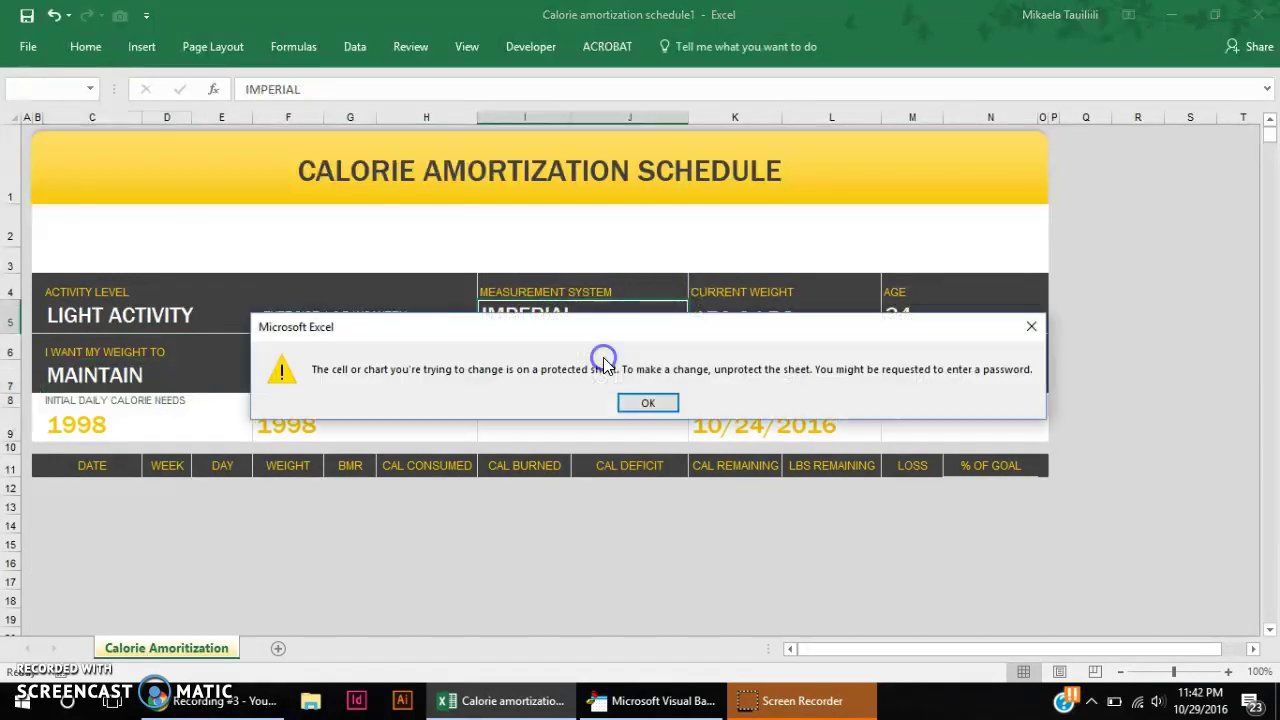
left_click(652, 403)
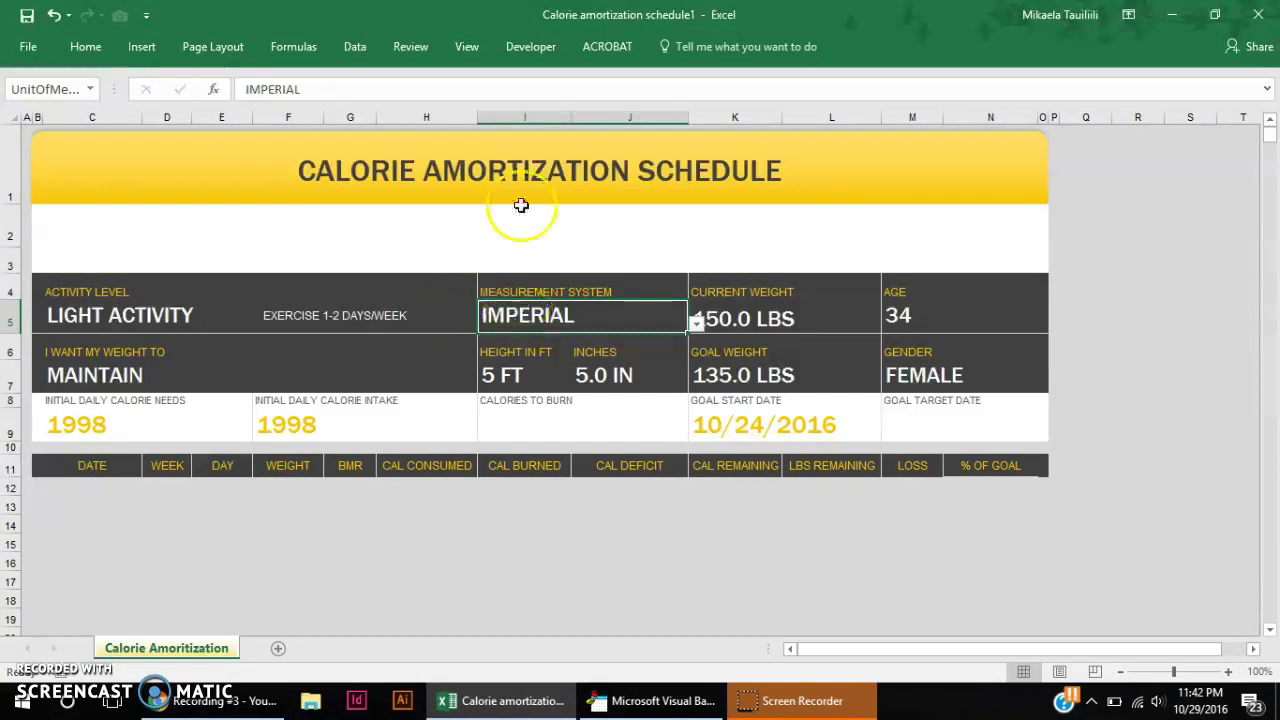
Assign the shortcut Ctrl+K to the unlocker macro in its options.
left_click(527, 47)
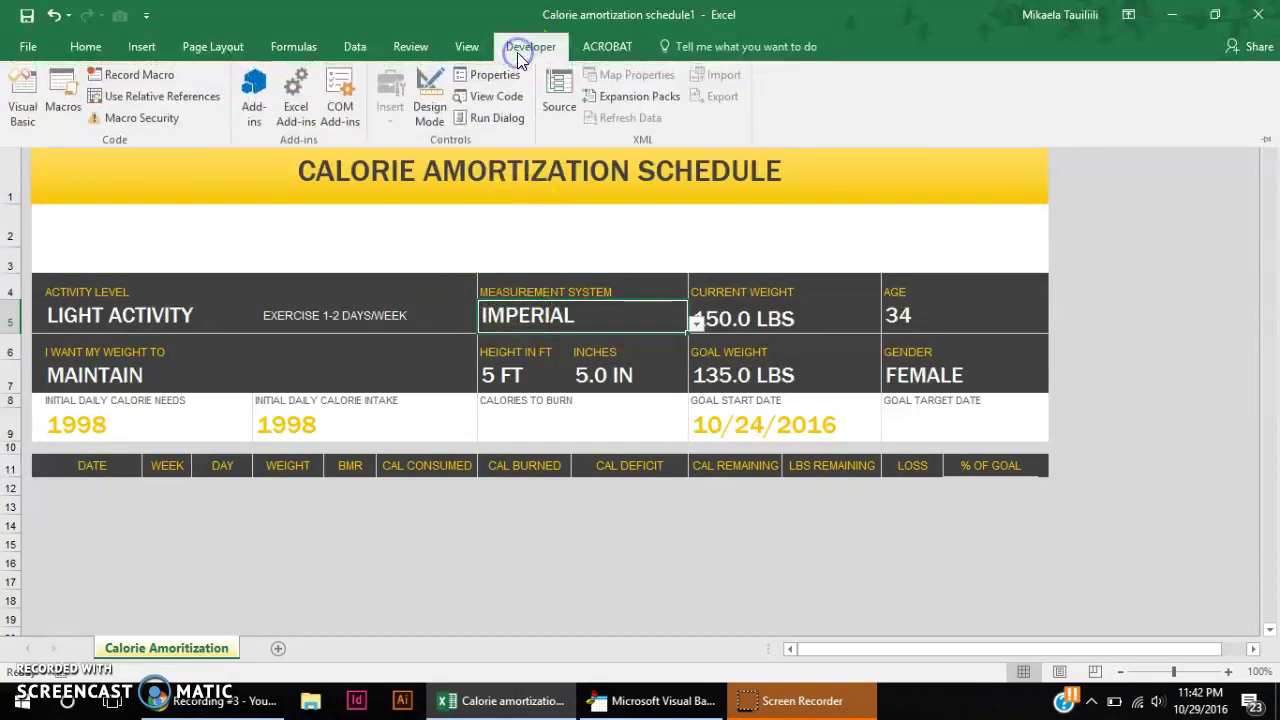
left_click(61, 96)
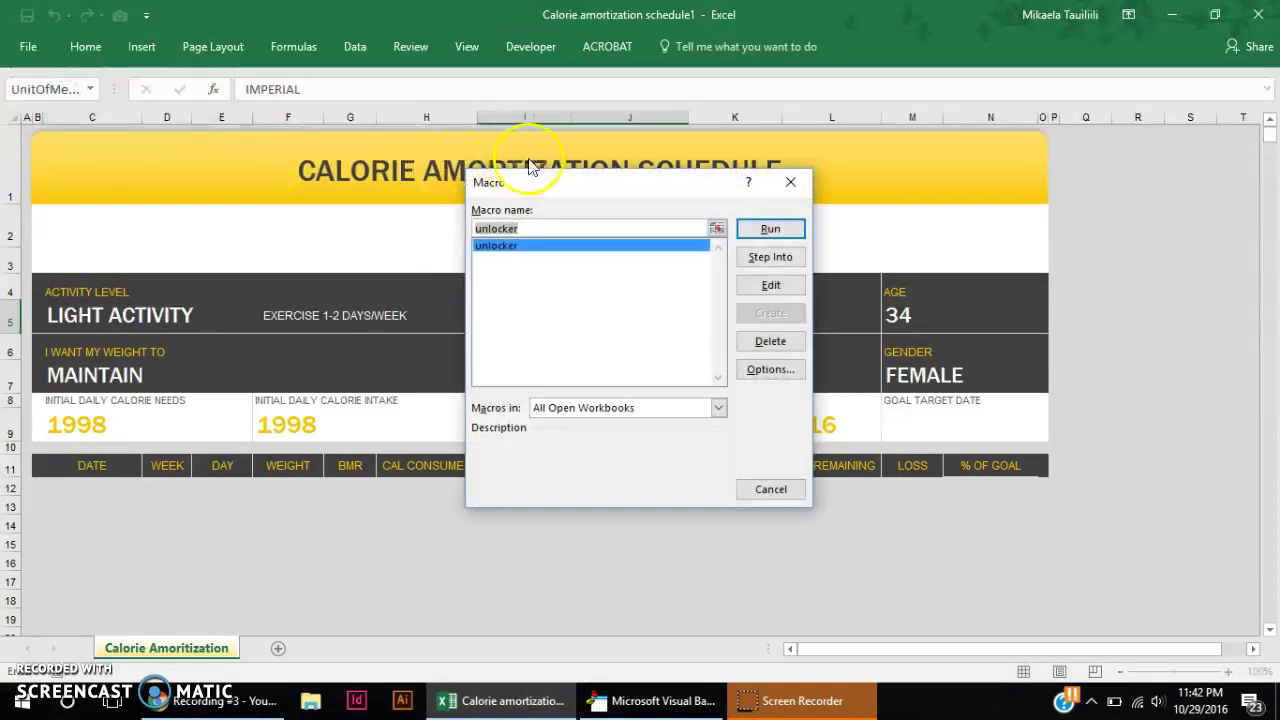
left_click(789, 370)
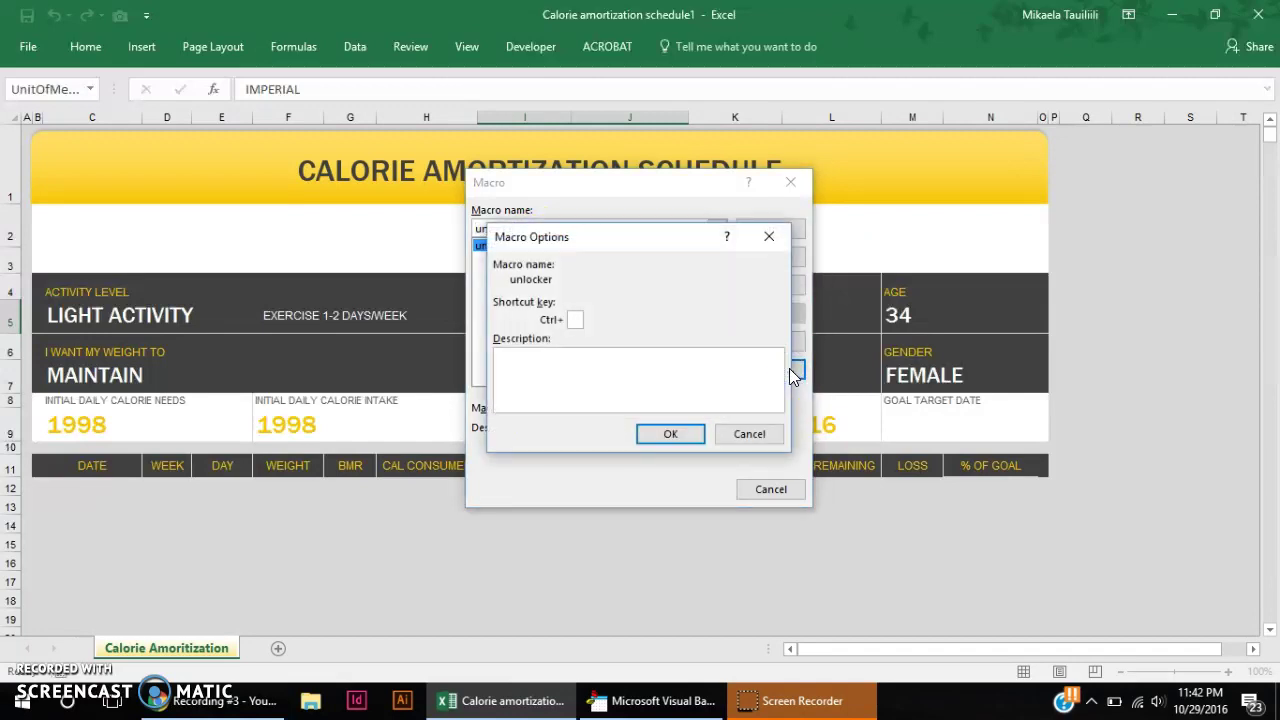
left_click(728, 334)
type("k")
left_click(680, 440)
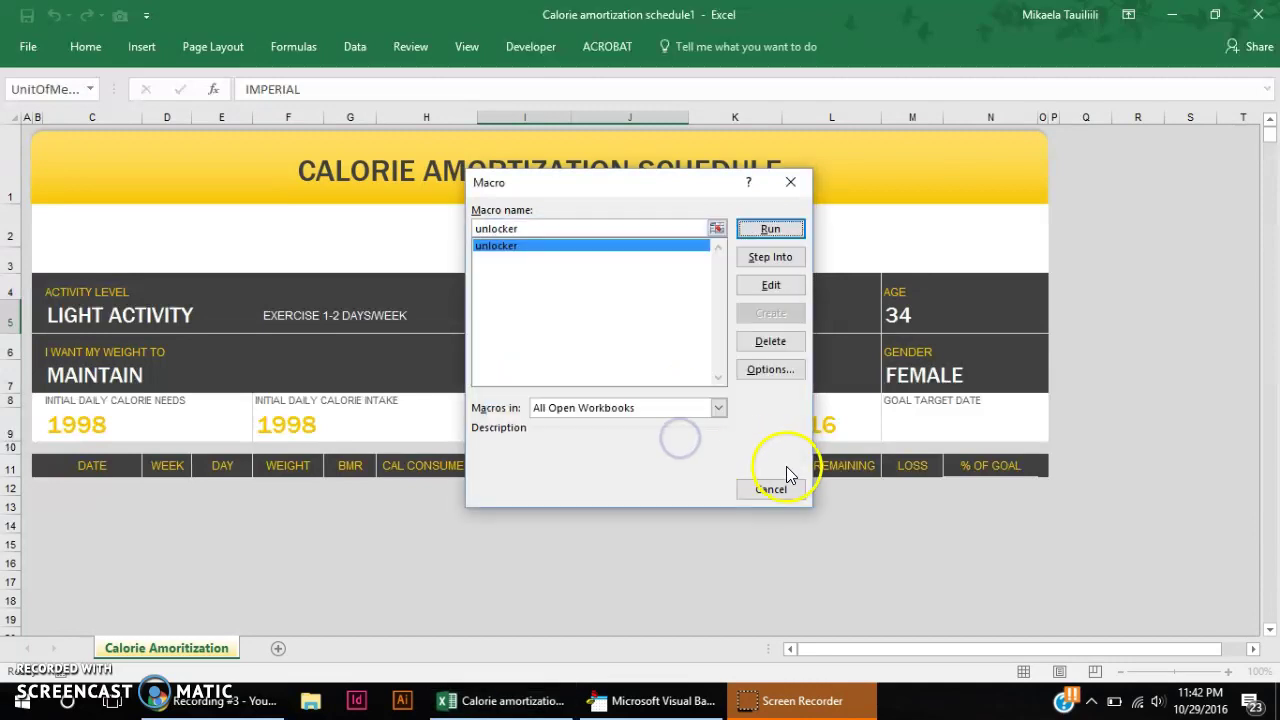
left_click(786, 189)
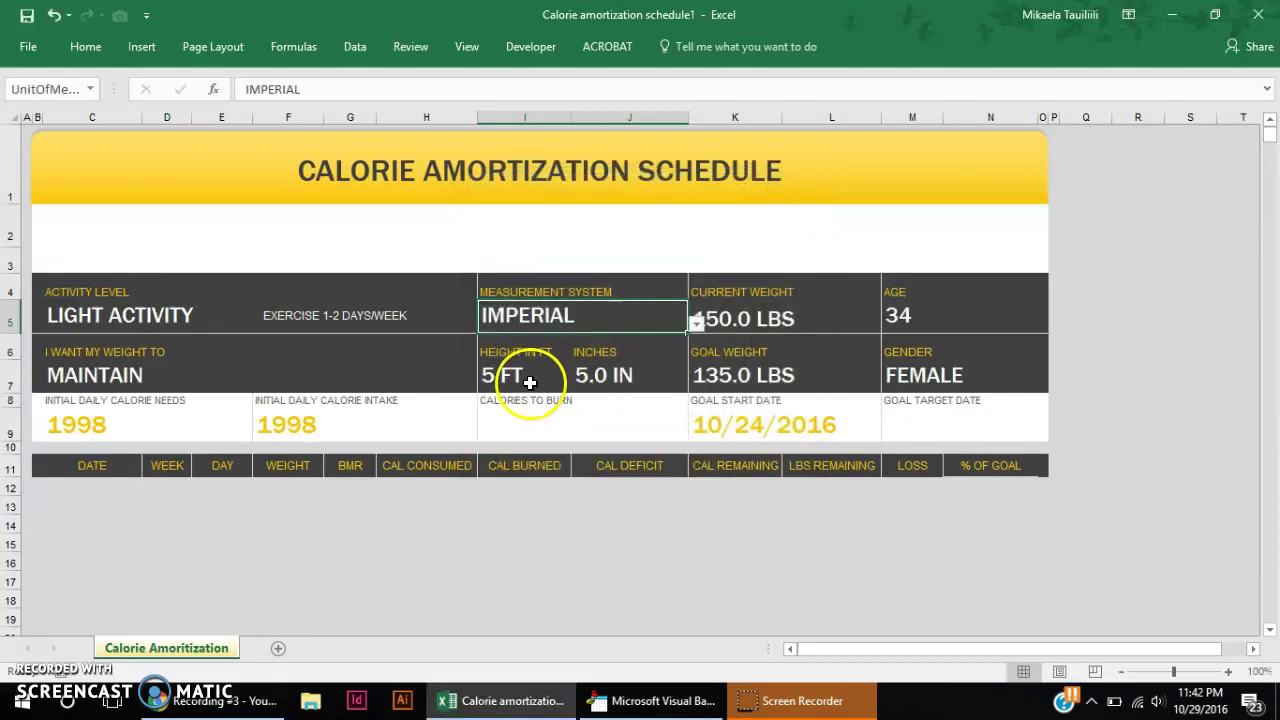
Add the height in feet, inches, current weight, goal weight, age and gender cells to the Measurement System selection.
left_click(510, 375, "ctrl")
left_click(605, 377, "ctrl")
left_click(720, 318, "ctrl")
left_click(742, 375, "ctrl")
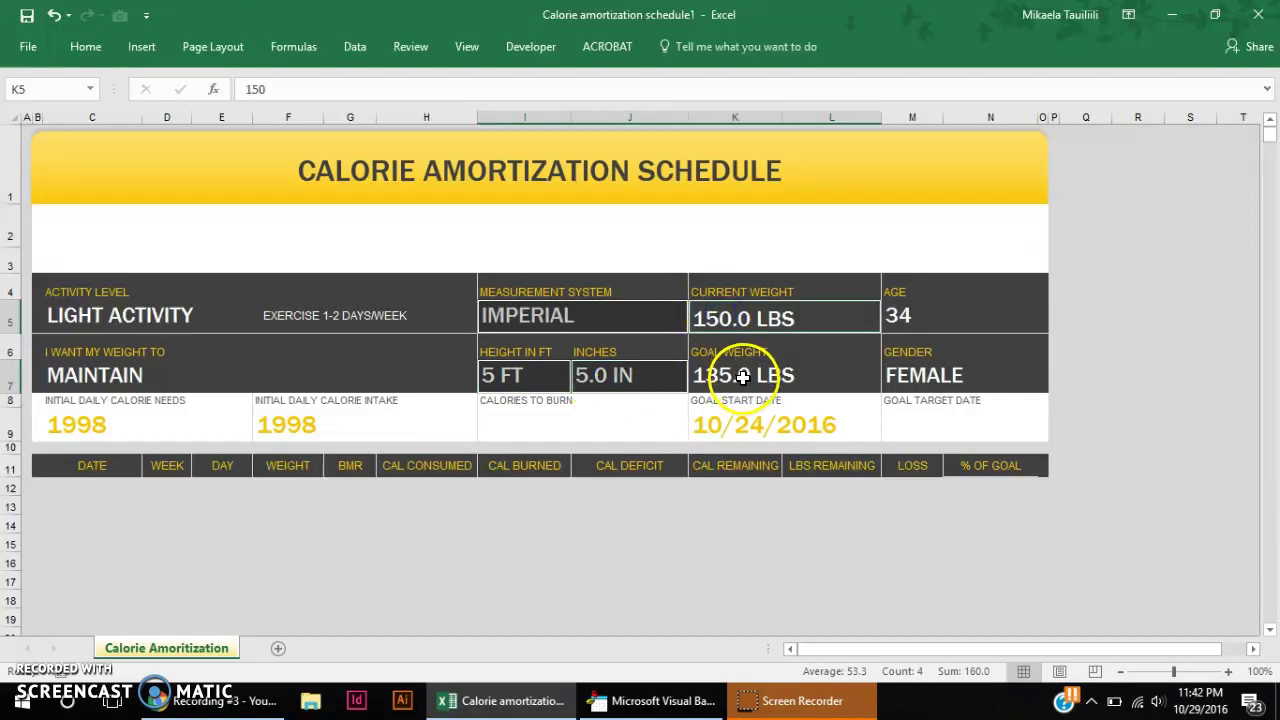
left_click(890, 318, "ctrl")
left_click(912, 374, "ctrl")
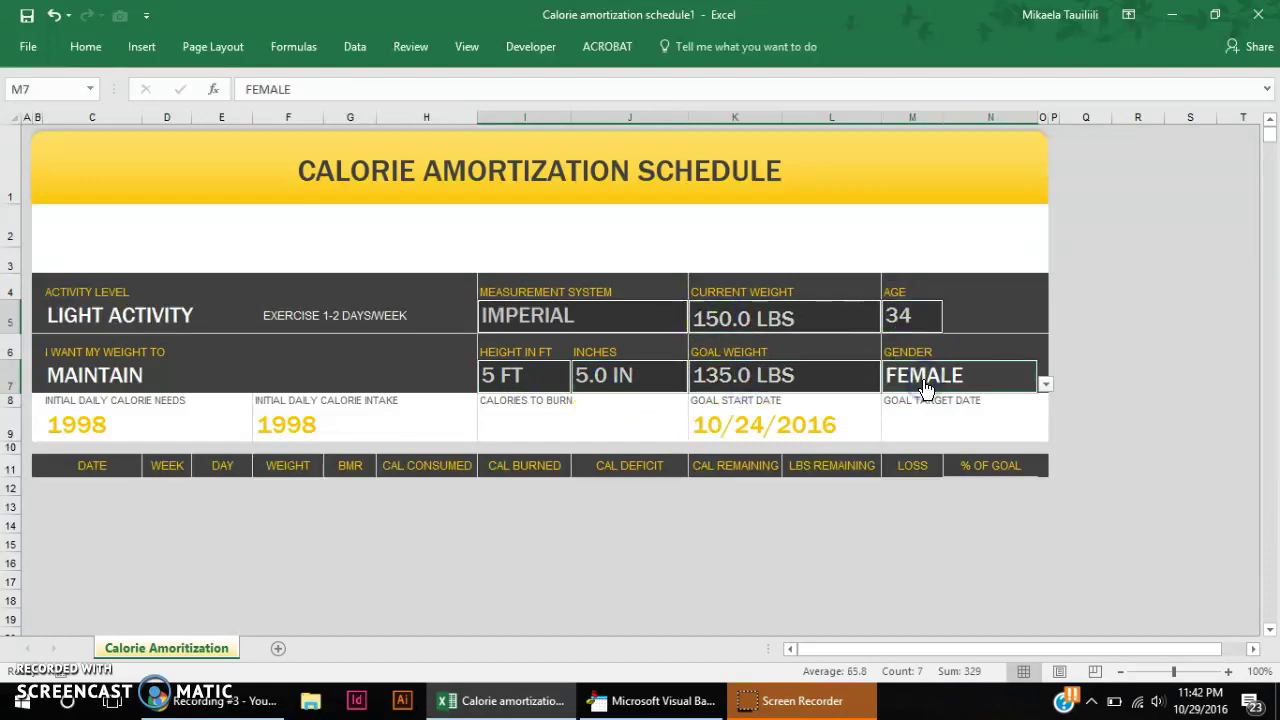
Try to run the unlocker macro on the selected input cells.
key("alt+Tab")
key("F5")
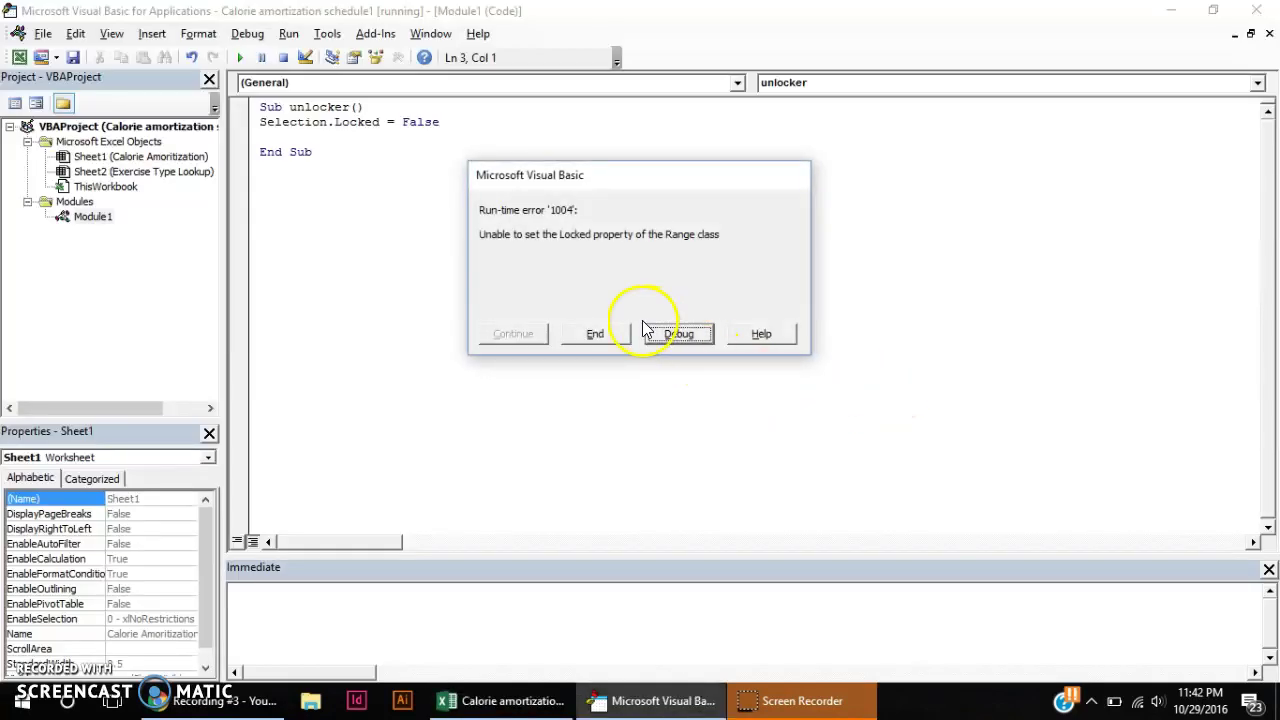
left_click(596, 334)
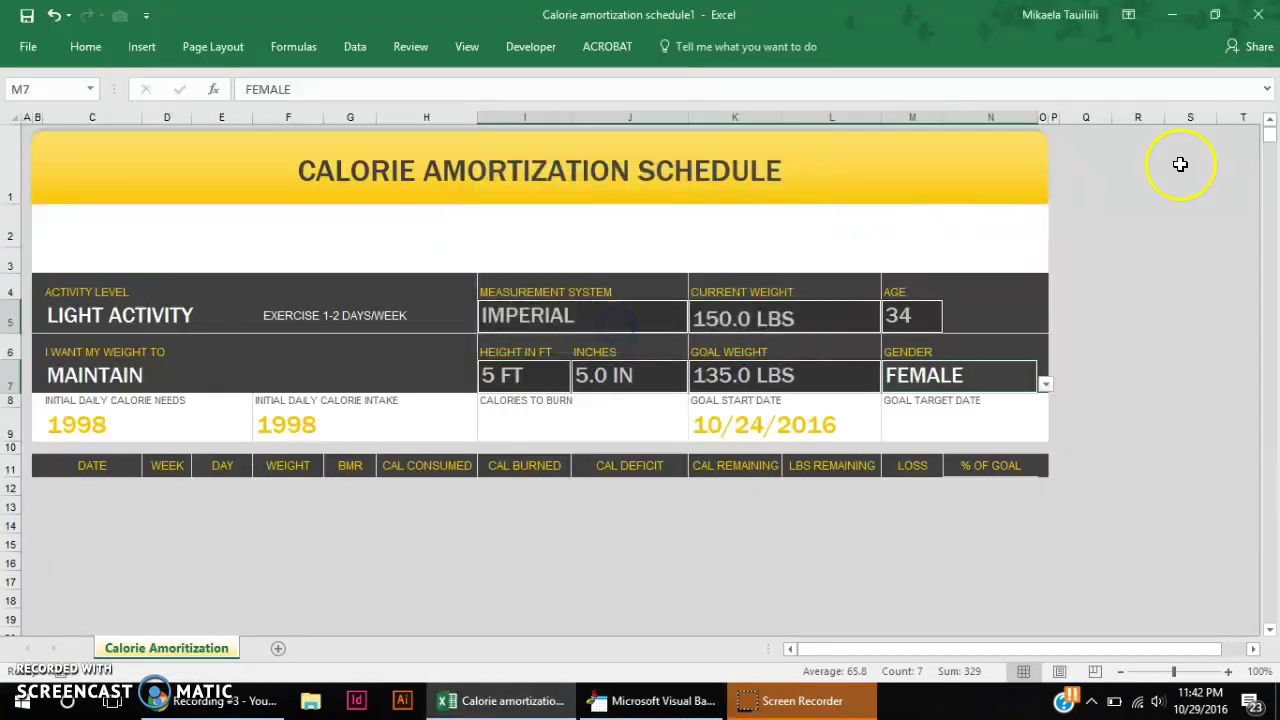
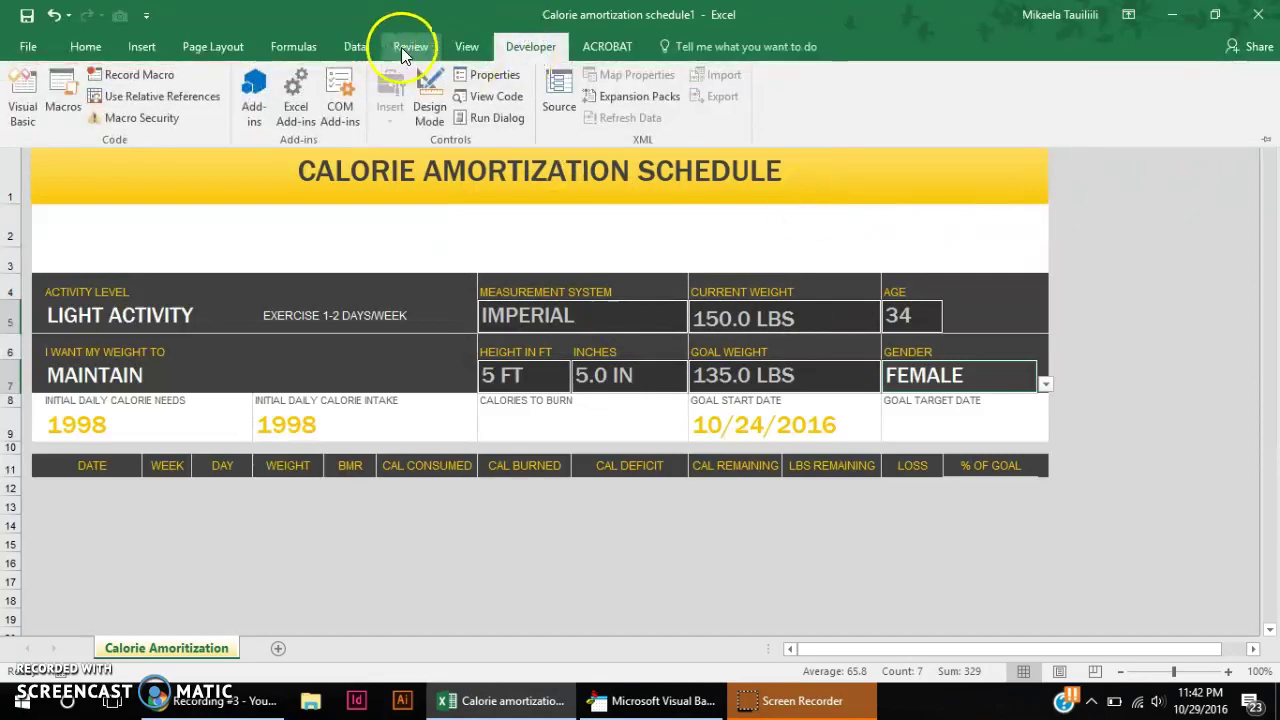
Unprotect the sheet and run the unlocker macro on the selected input cells.
left_click(410, 47)
left_click(634, 114)
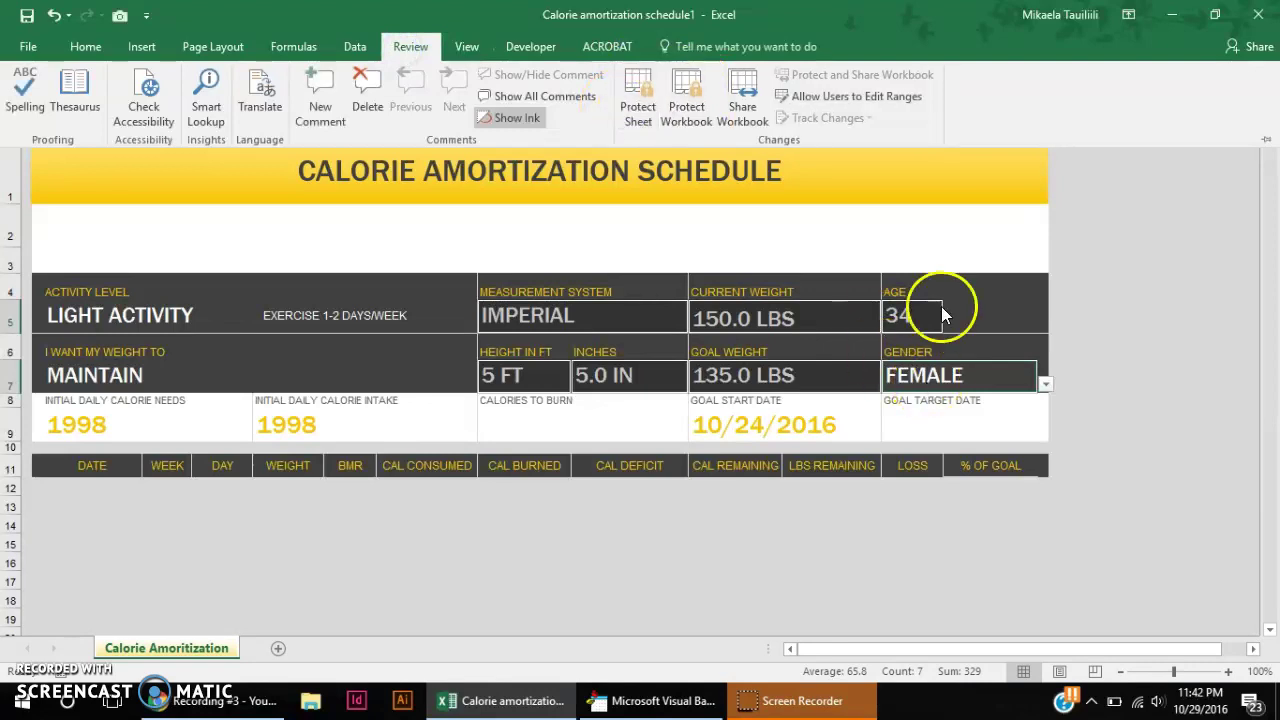
left_click(1028, 367)
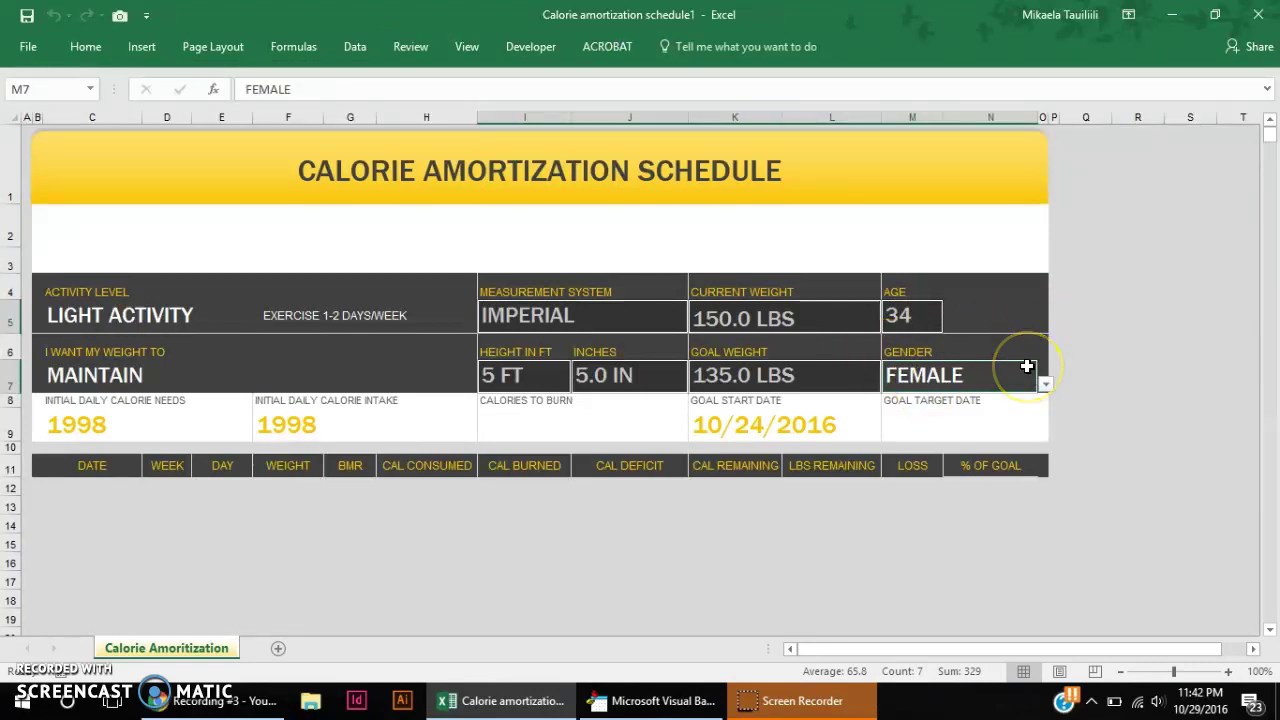
Check the Locked and Hidden protection settings of the selected input cells.
right_click(815, 308)
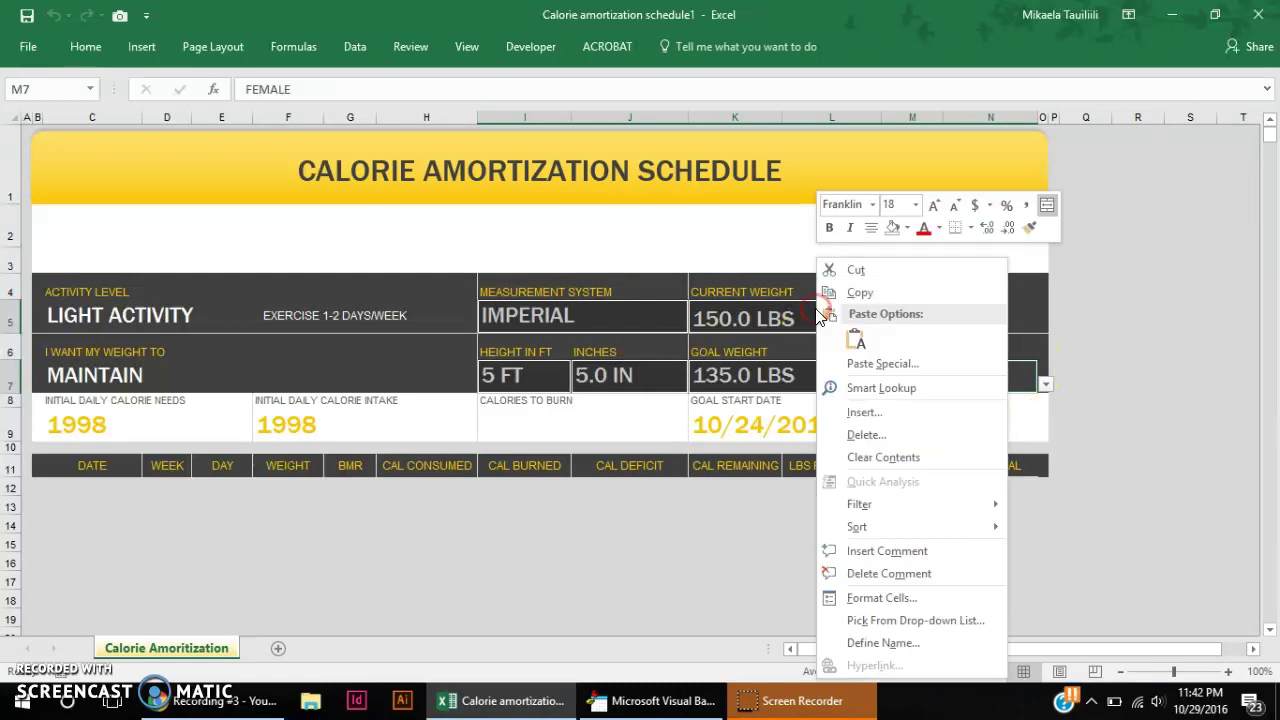
left_click(890, 597)
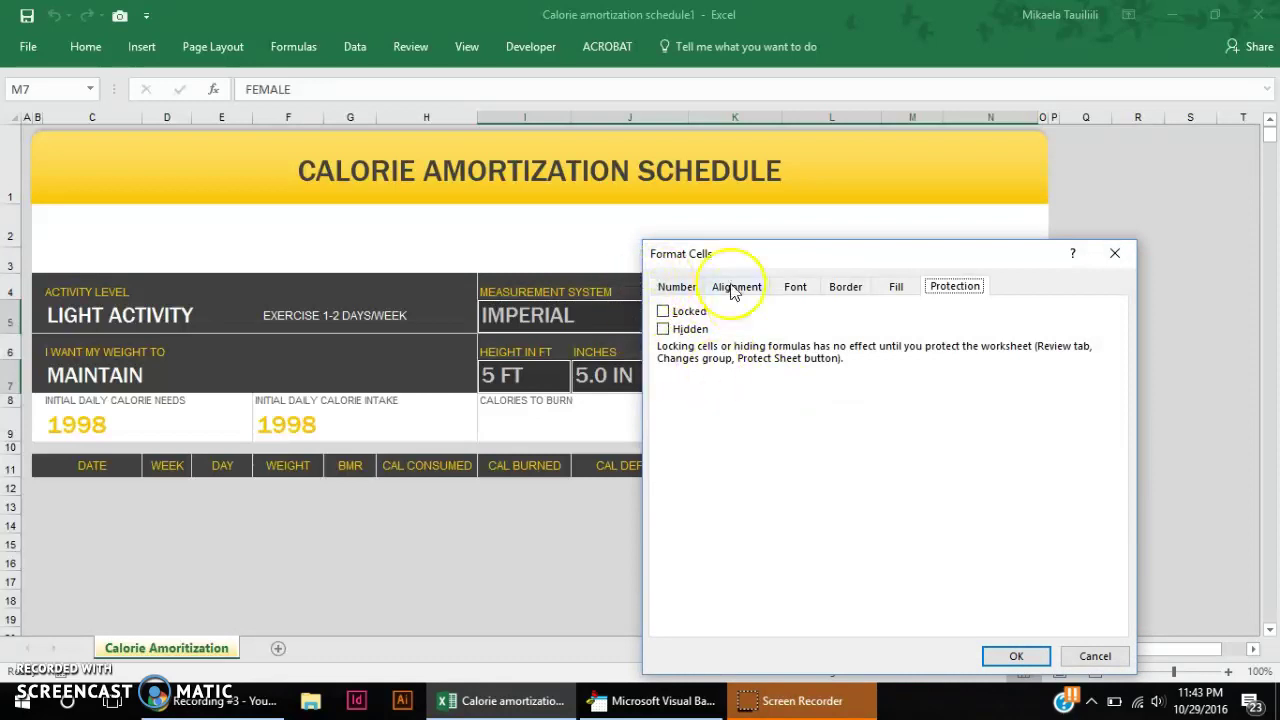
left_click(1006, 656)
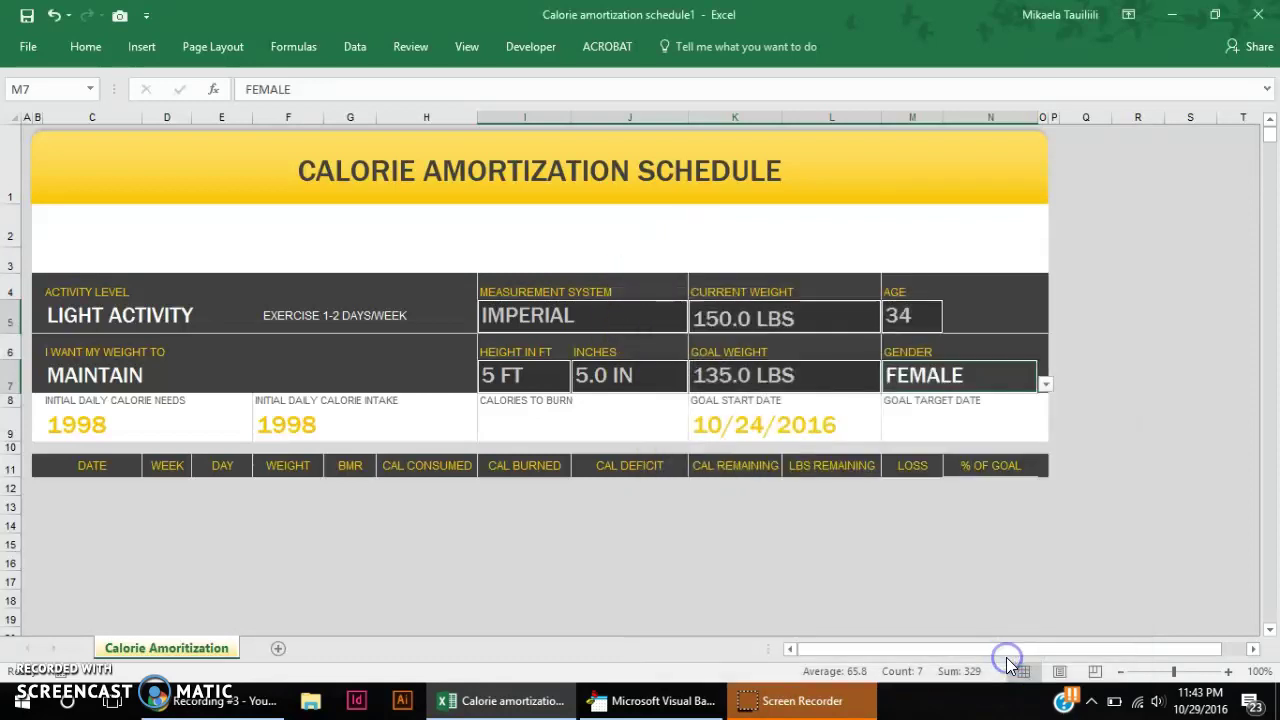
Protect the sheet without a password, keeping selection of locked and unlocked cells allowed.
left_click(412, 44)
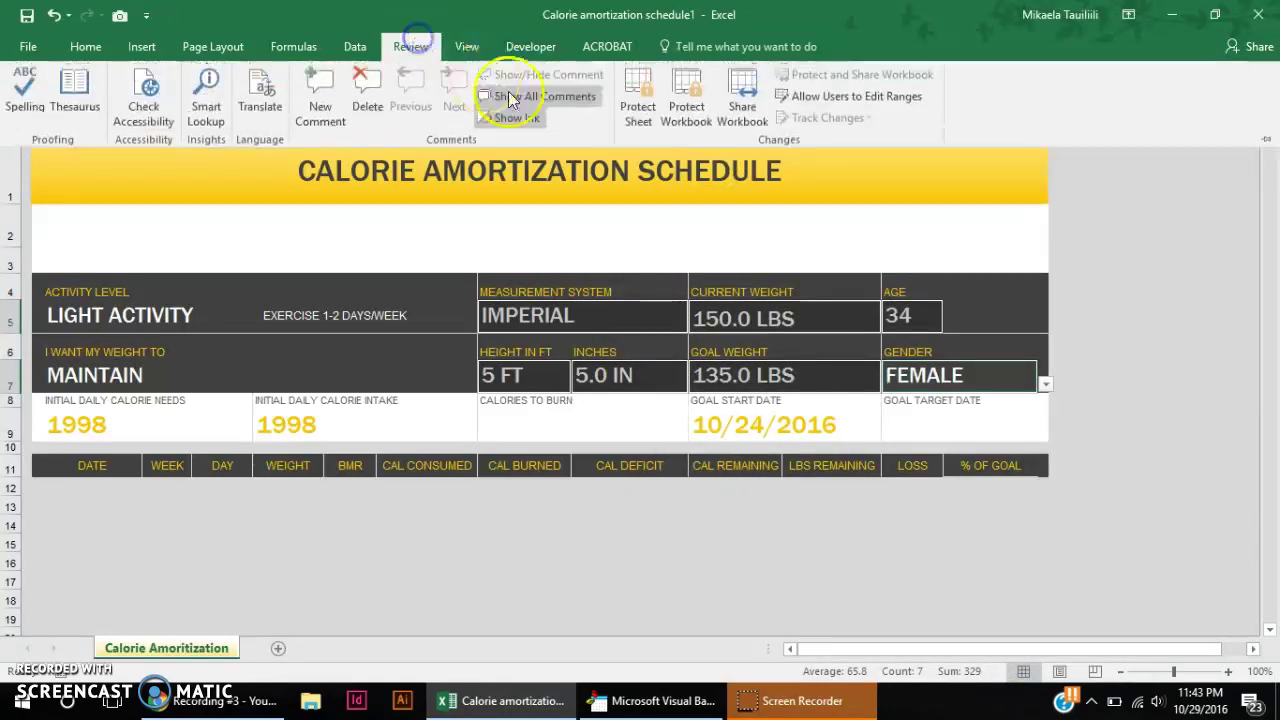
left_click(638, 112)
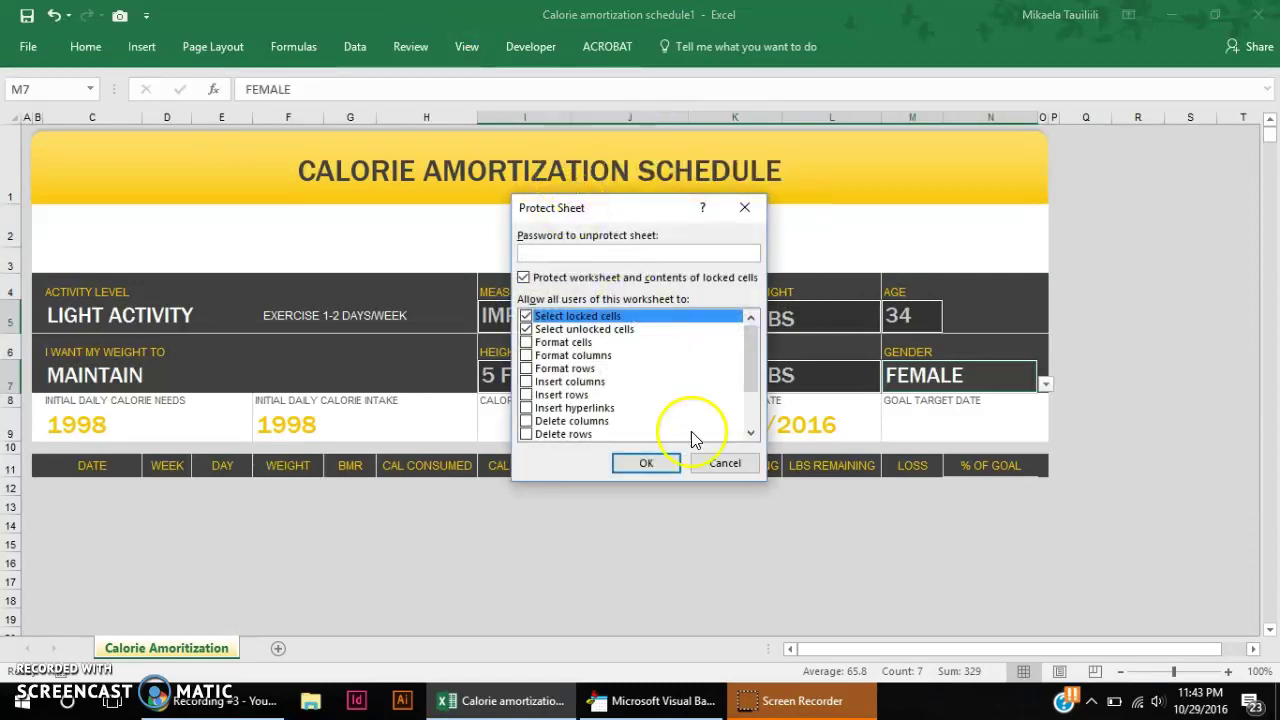
left_click(646, 463)
Set the activity level to MODERATE ACTIVITY and the weight aim to DECREASE on the protected sheet.
left_click(238, 338)
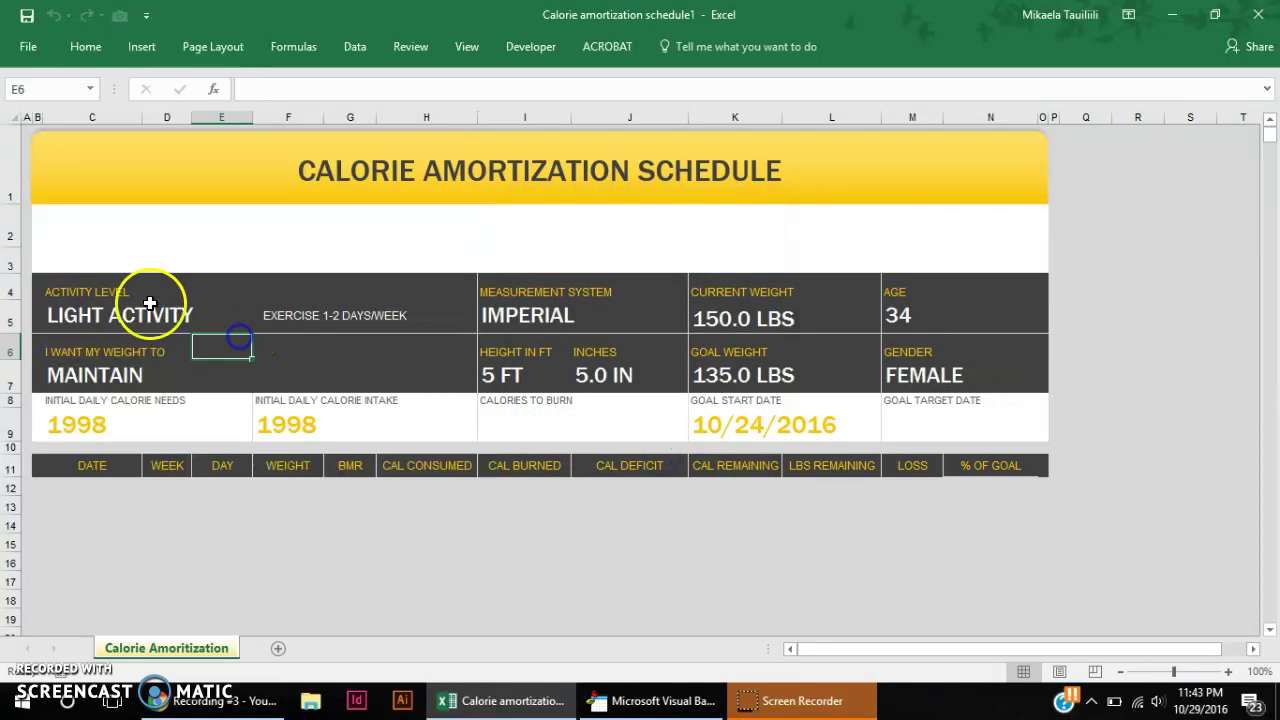
left_click(149, 303)
left_click(259, 323)
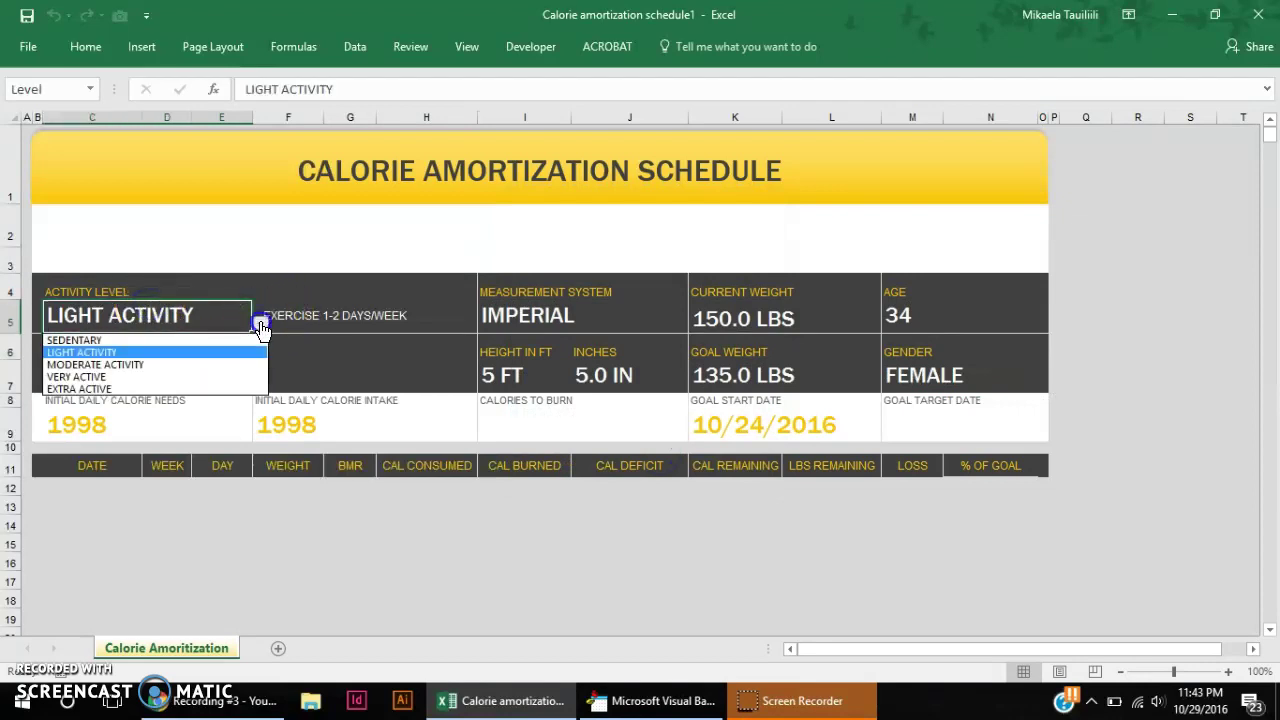
left_click(204, 364)
left_click(150, 374)
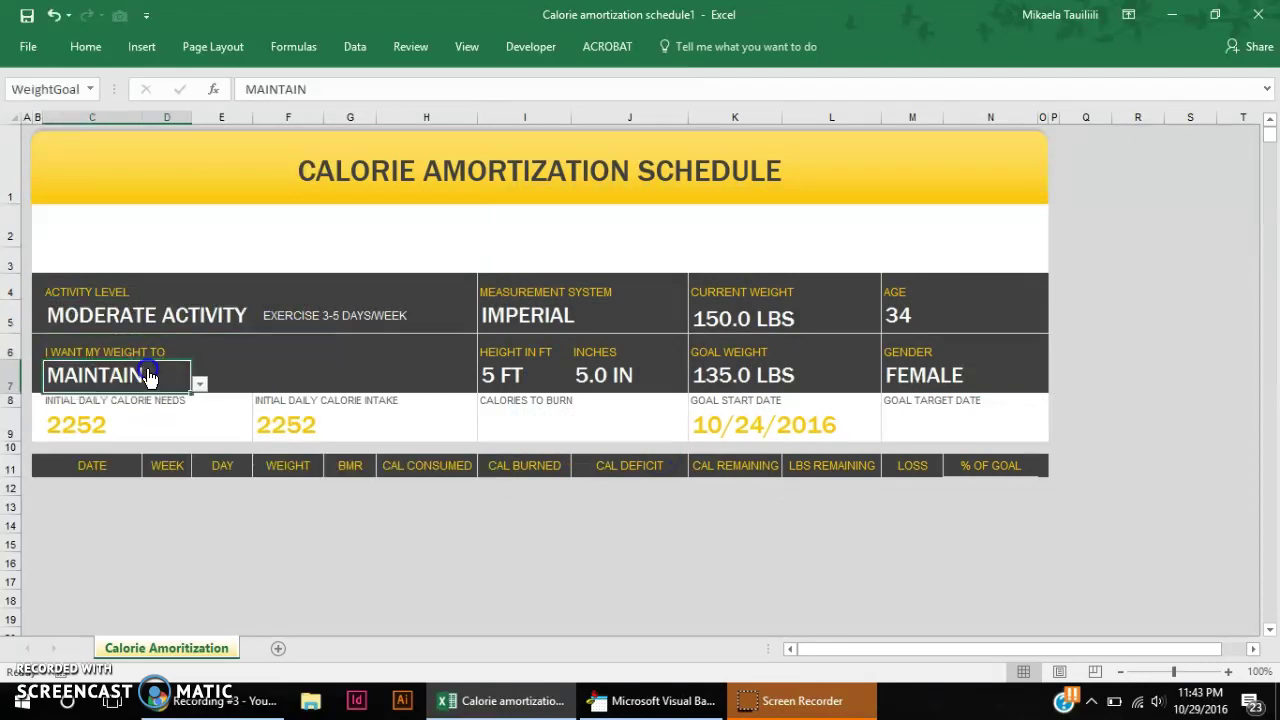
left_click(199, 383)
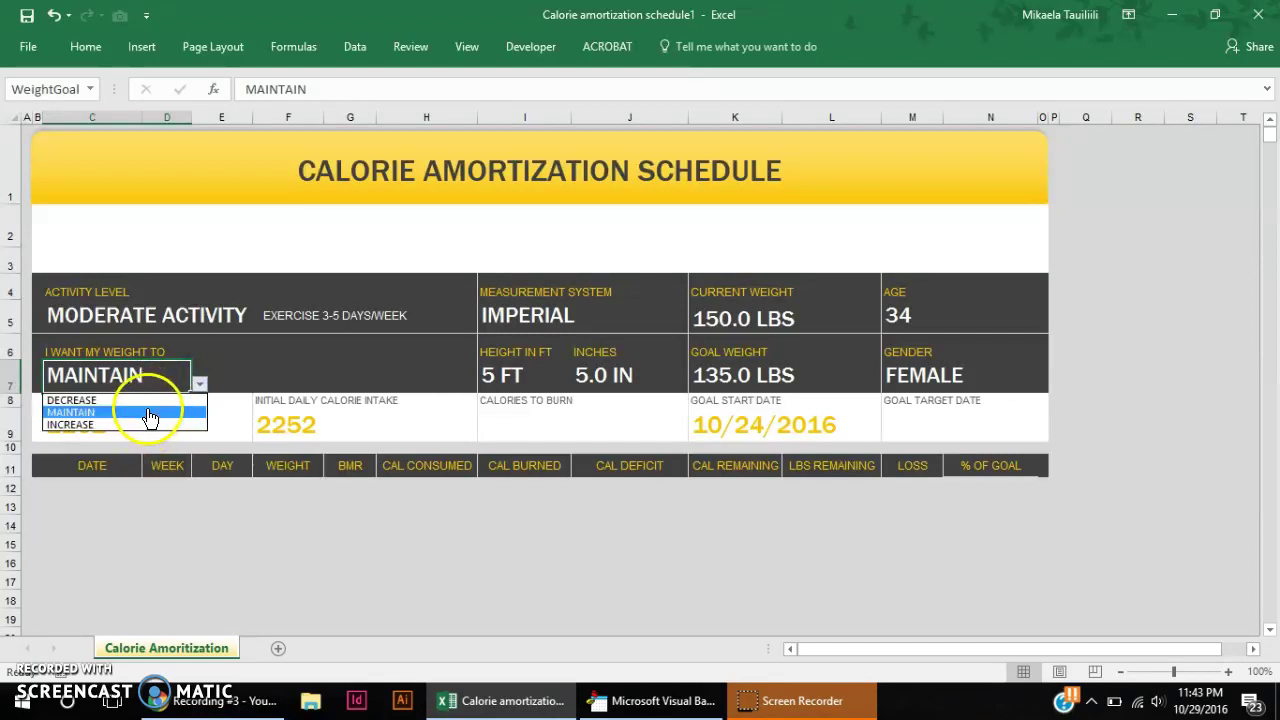
left_click(145, 400)
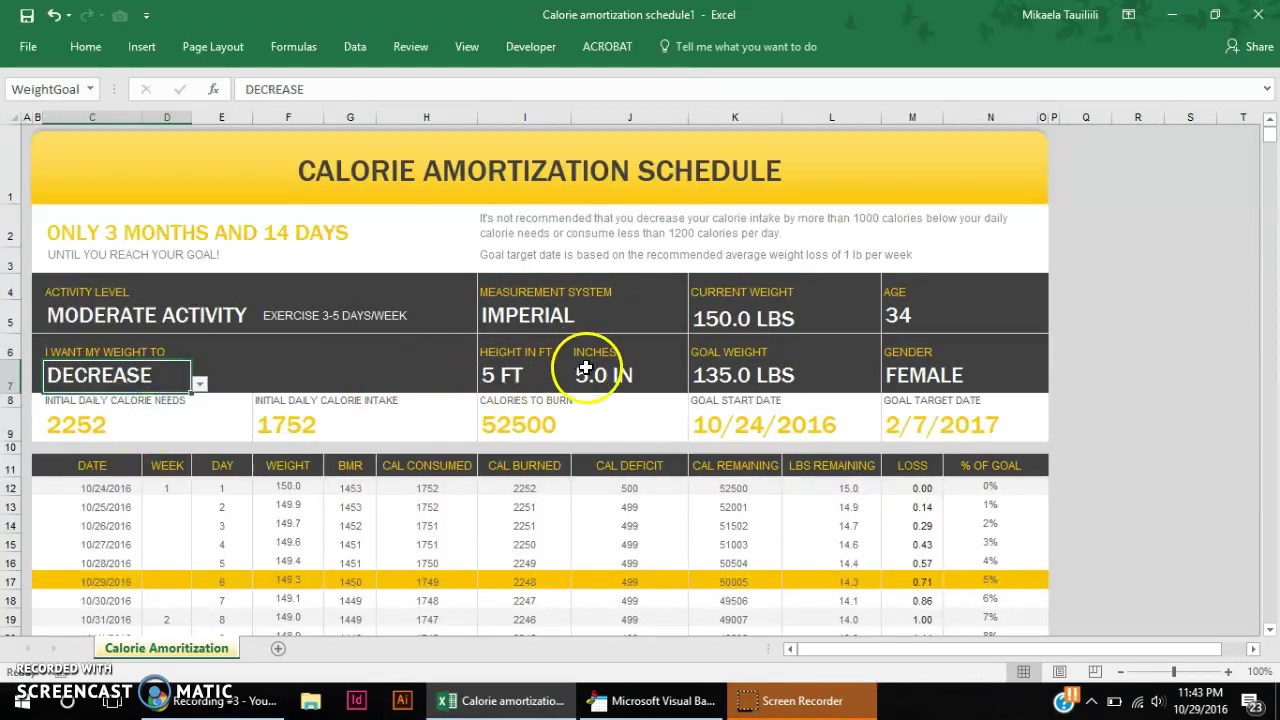
Set the height's inches to 8 and the goal weight to 126 lbs, and select the Measurement System cell.
left_click(585, 368)
type("8")
key("Return")
left_click(780, 375)
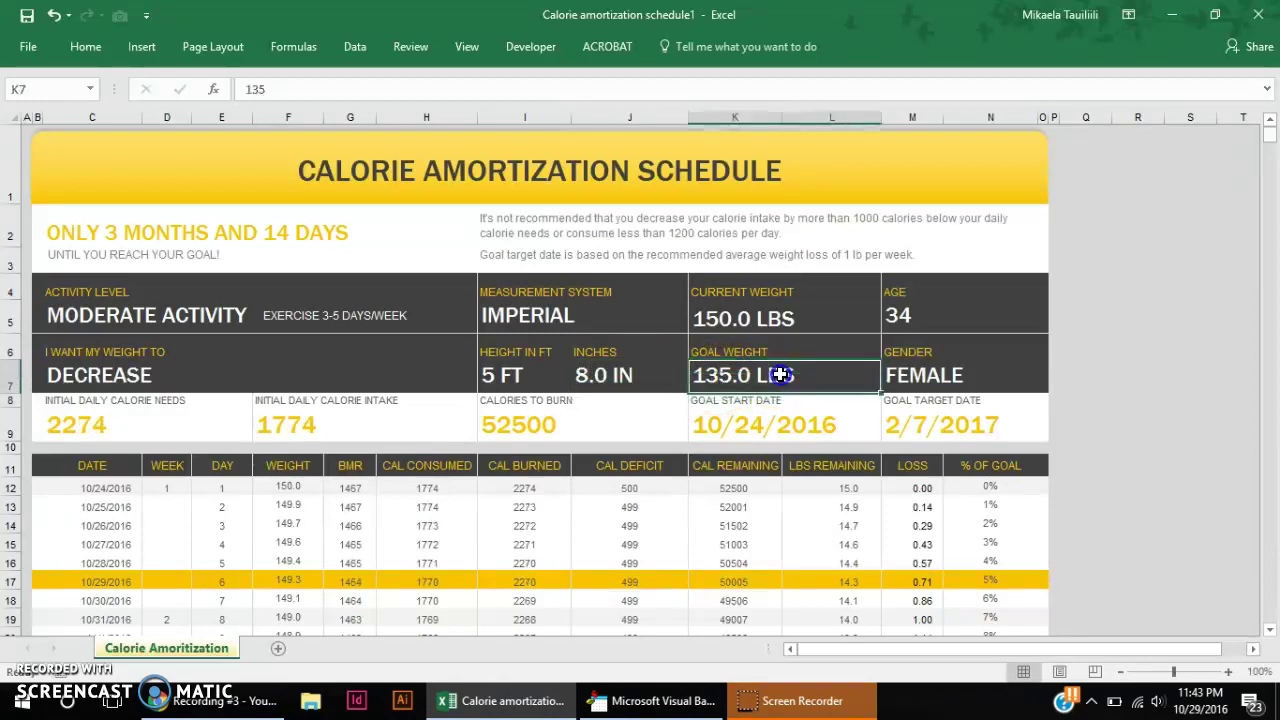
type("126")
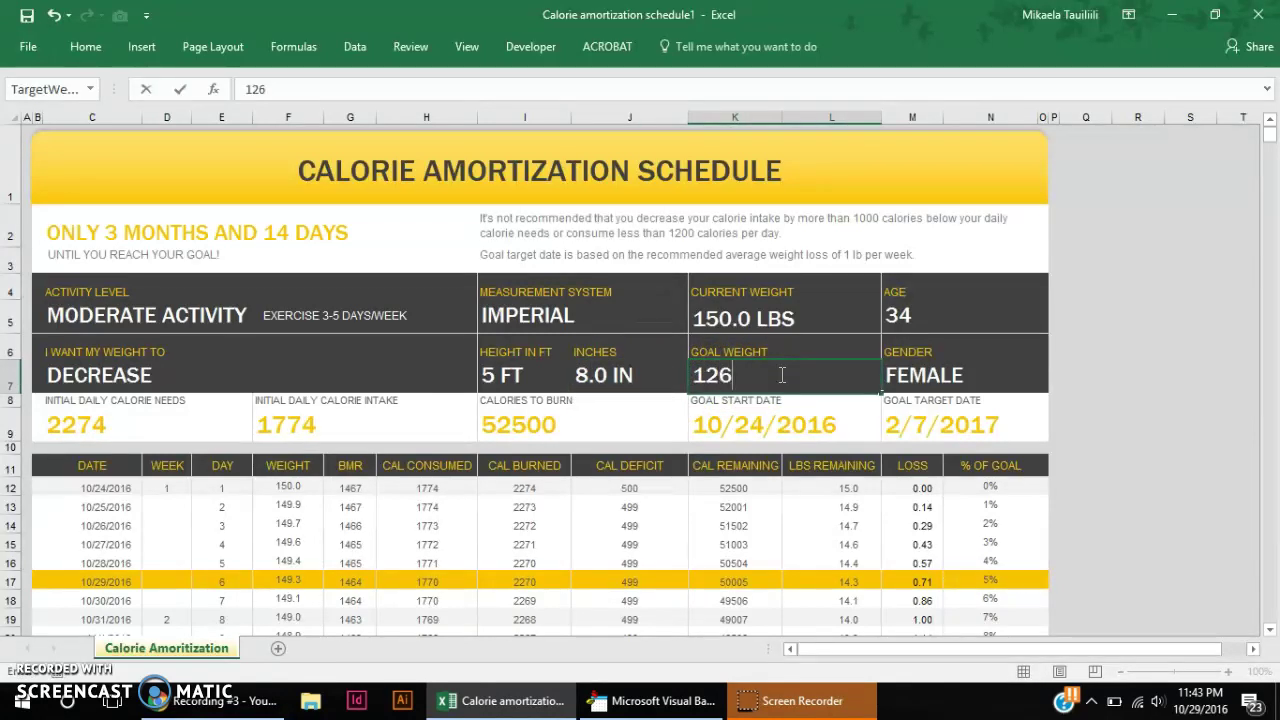
key("Return")
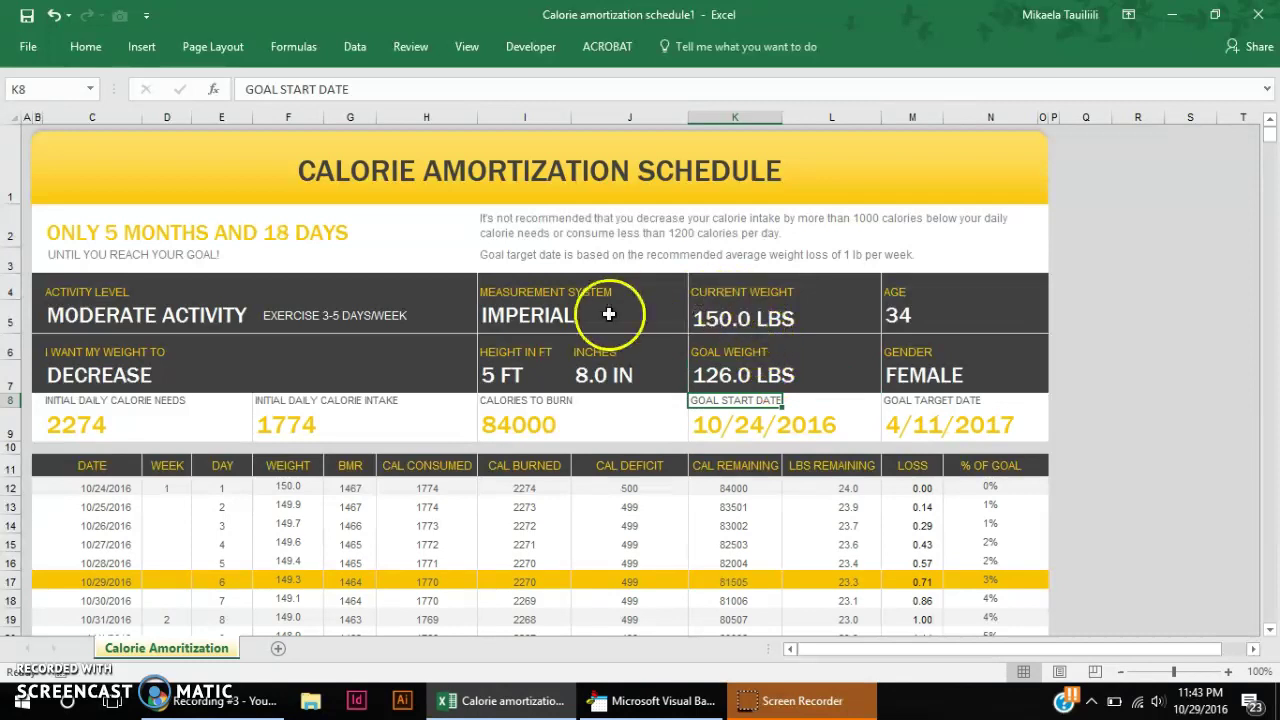
left_click(553, 316)
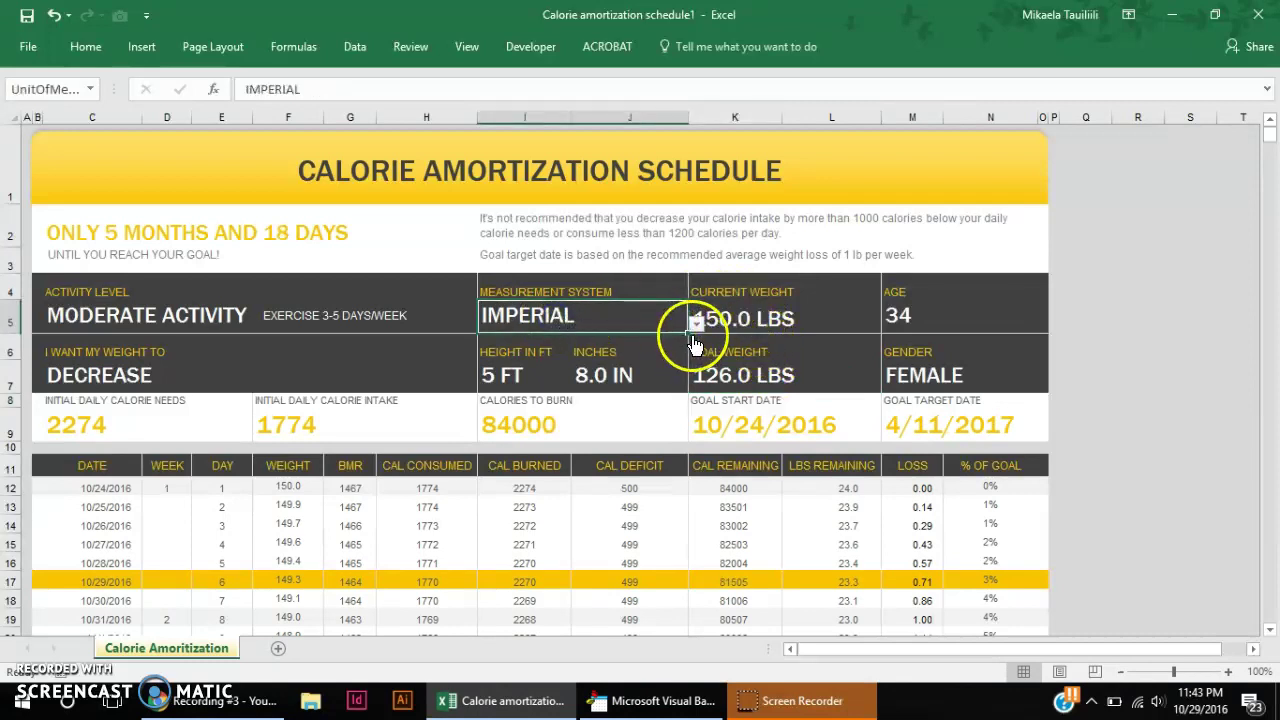
Unprotect the Calorie Amortization sheet.
left_click(759, 461)
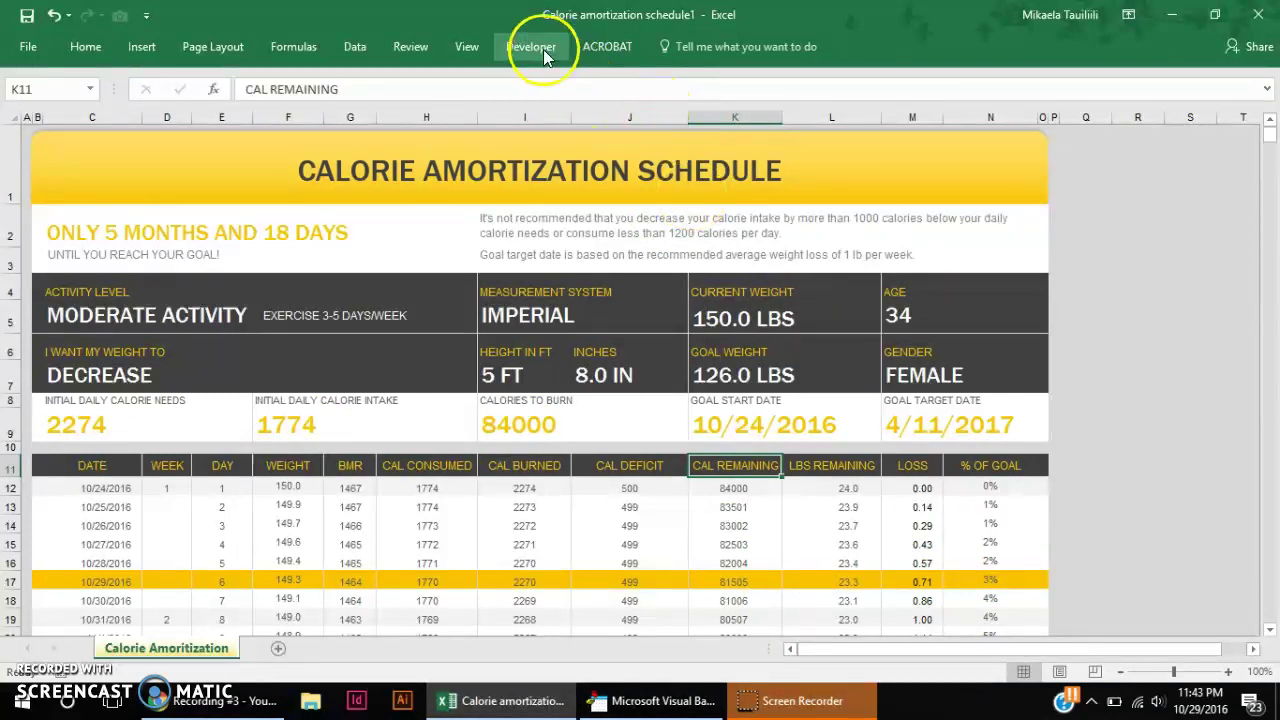
left_click(430, 46)
left_click(659, 116)
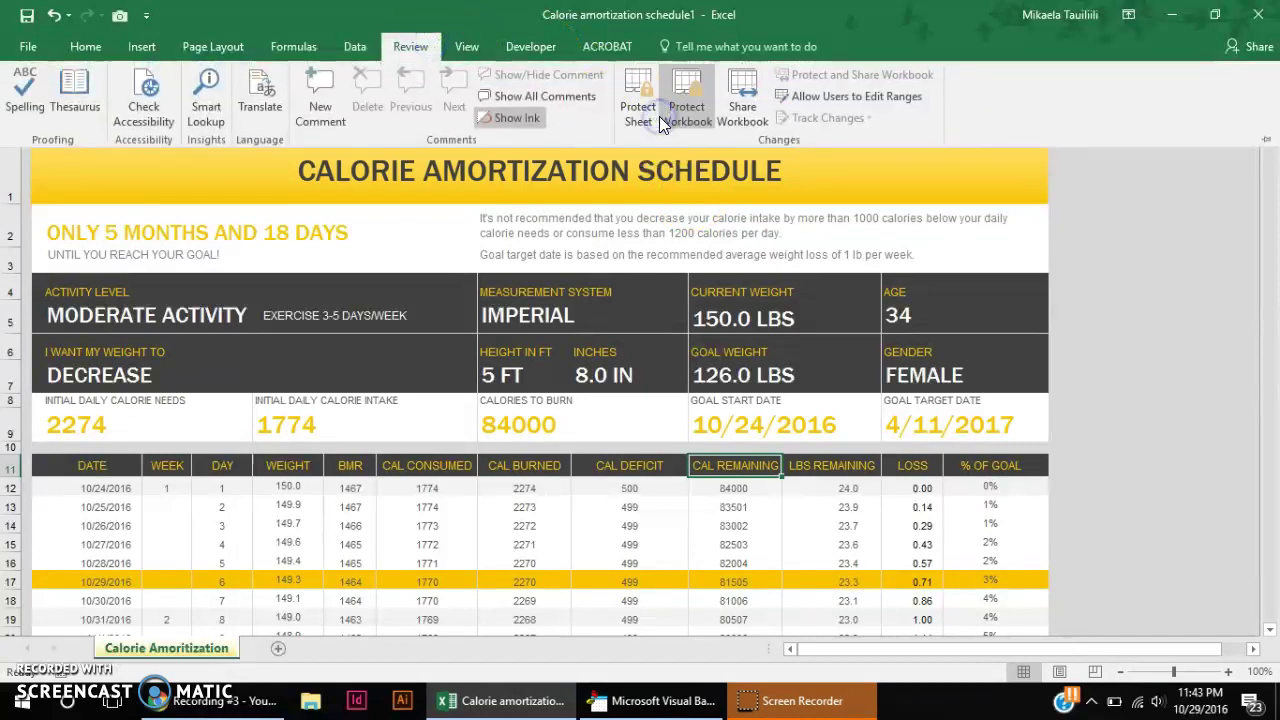